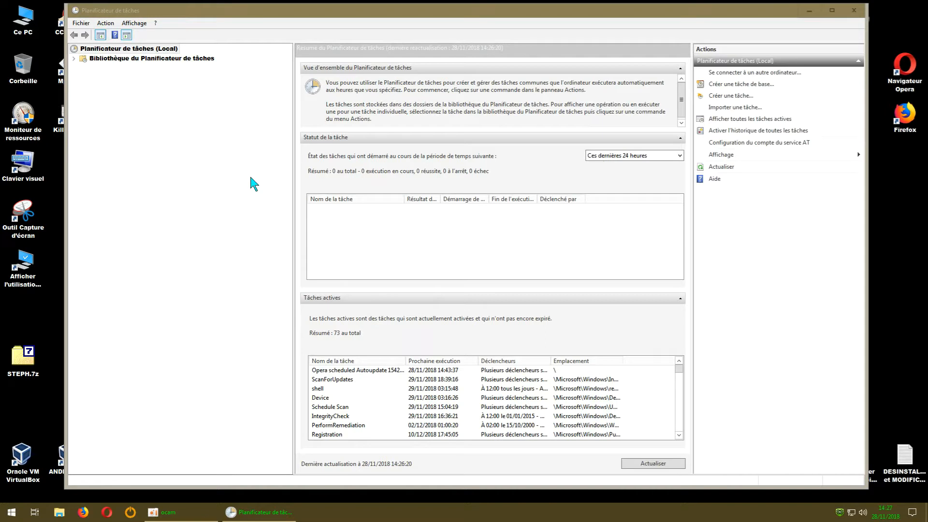
{"action": "left_click_drag", "start_coordinate": [368, 12], "coordinate": [339, 12]}
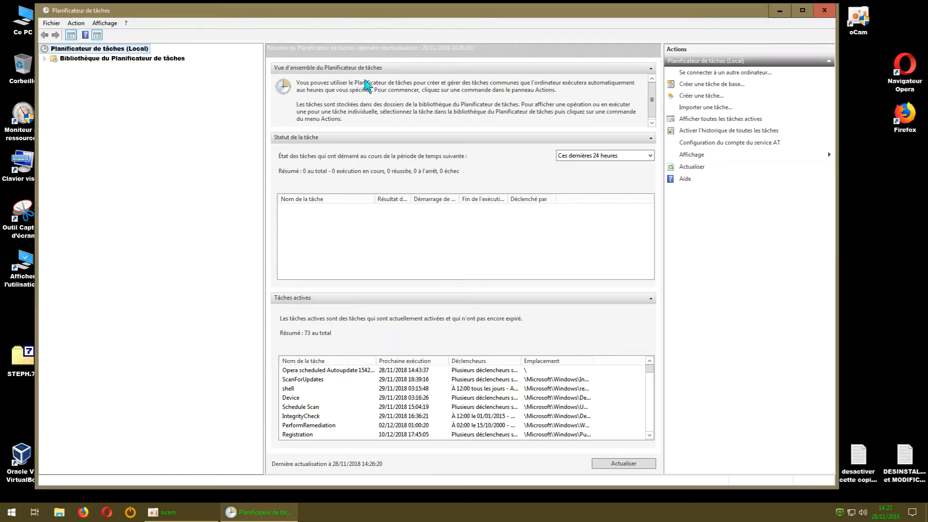
{"action": "left_click_drag", "start_coordinate": [579, 12], "coordinate": [619, 14]}
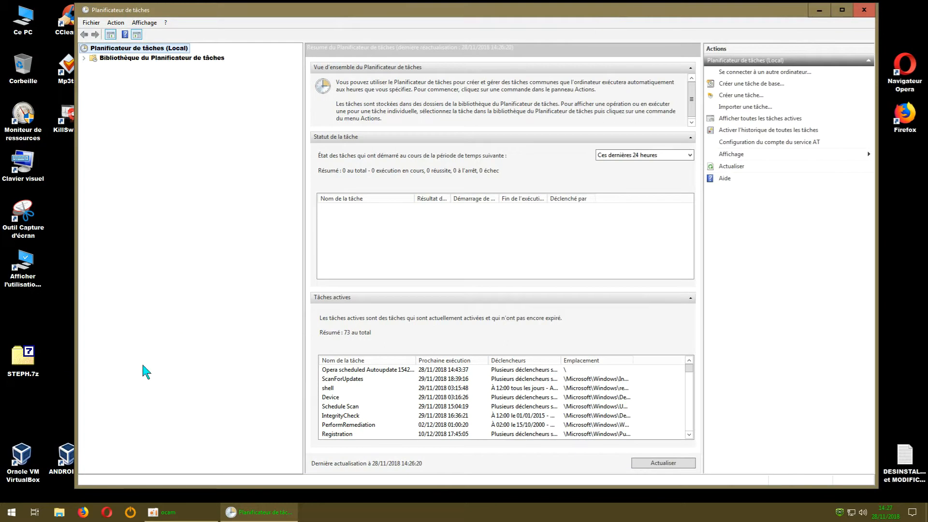
{"action": "left_click", "coordinate": [12, 512]}
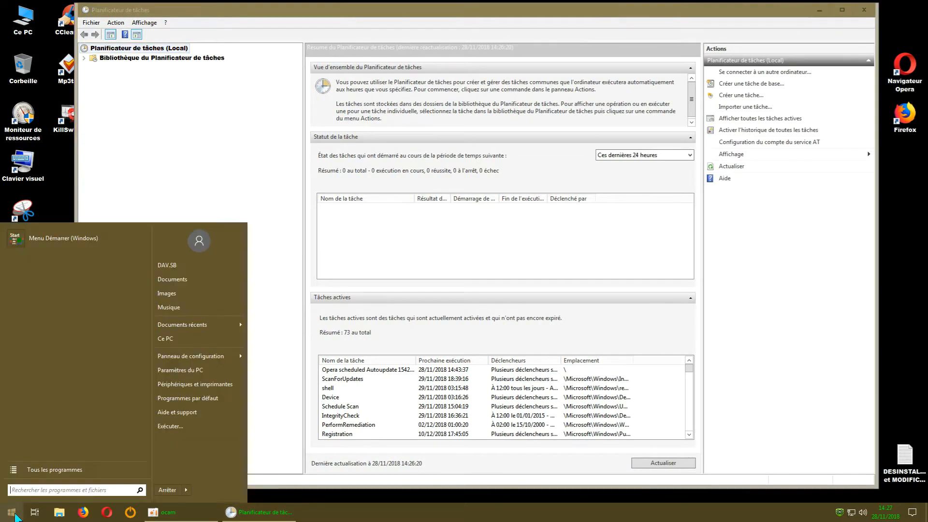
{"action": "mouse_move", "coordinate": [175, 352]}
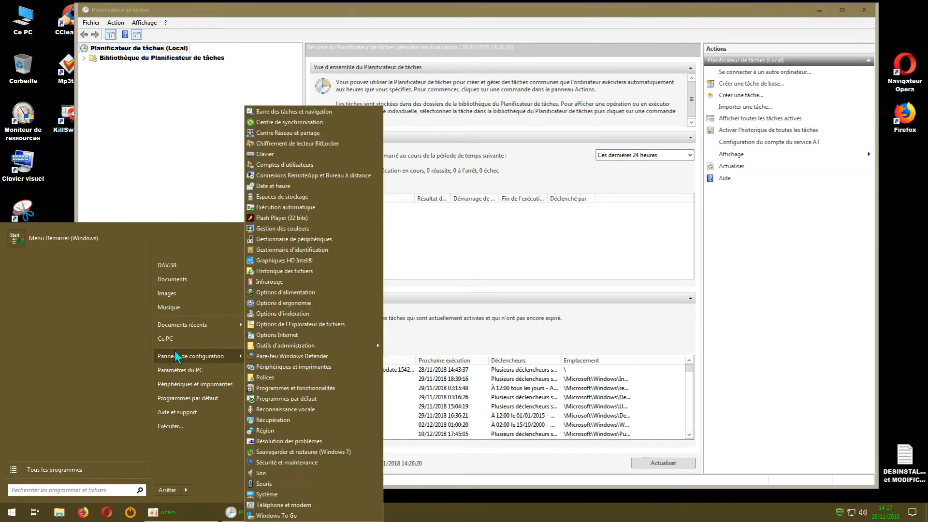
{"action": "mouse_move", "coordinate": [294, 343]}
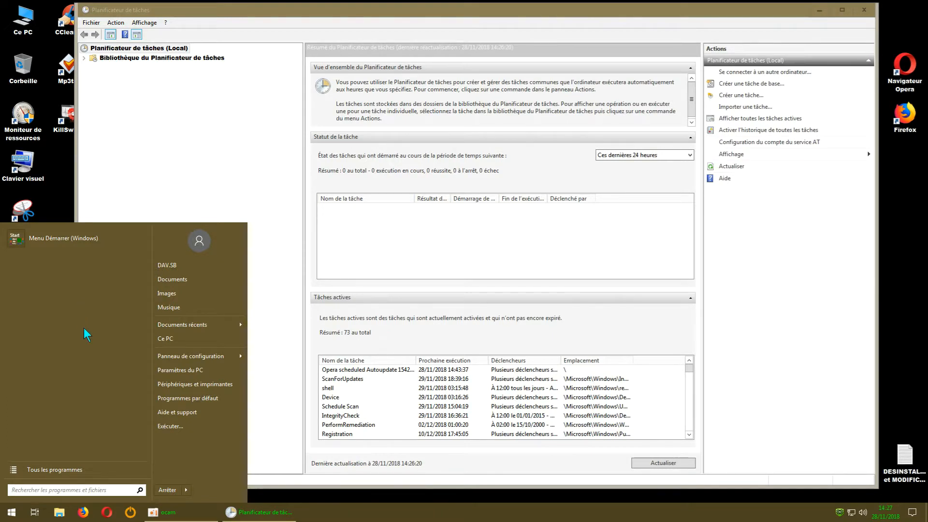
{"action": "left_click", "coordinate": [73, 468]}
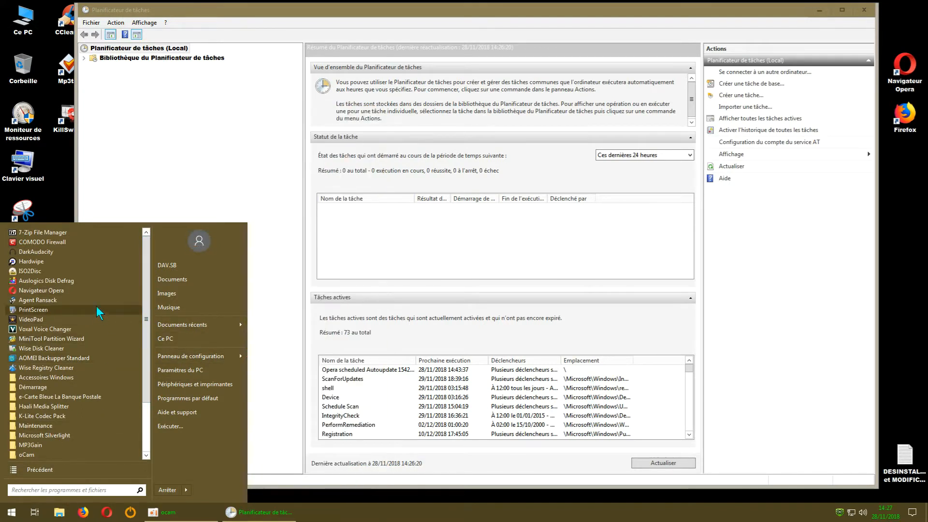
{"action": "left_click", "coordinate": [207, 135]}
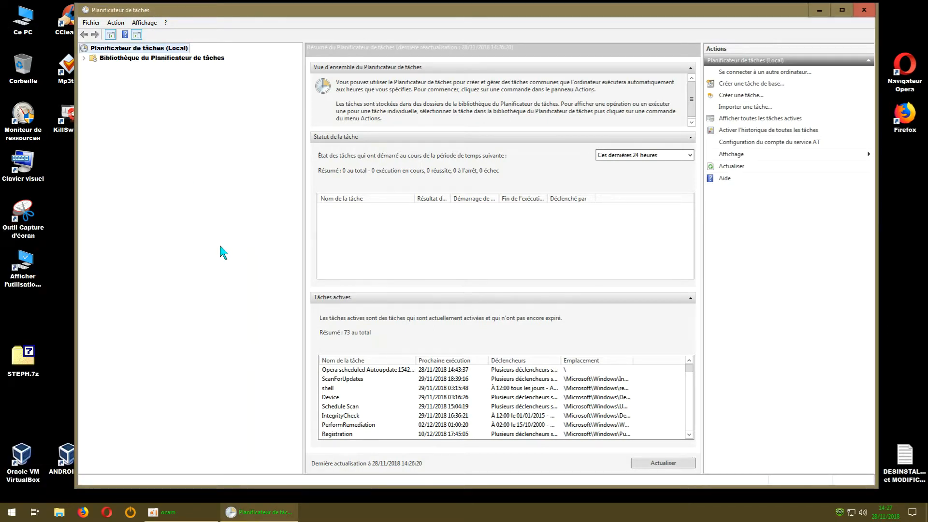
- Expand the task library down to Microsoft > Windows and open the WindowsUpdate task folder
{"action": "left_click", "coordinate": [84, 58]}
{"action": "left_click", "coordinate": [93, 86]}
{"action": "left_click", "coordinate": [102, 96]}
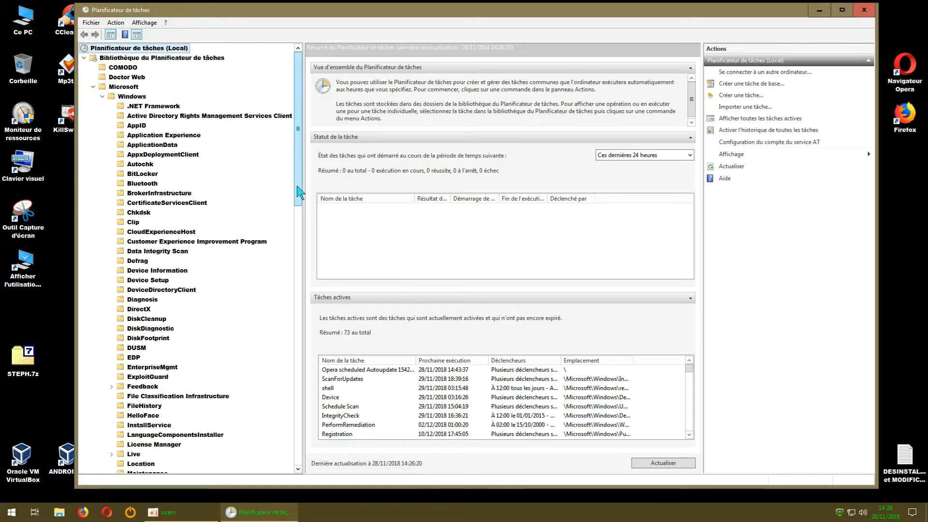
{"action": "left_click_drag", "start_coordinate": [299, 192], "coordinate": [295, 449]}
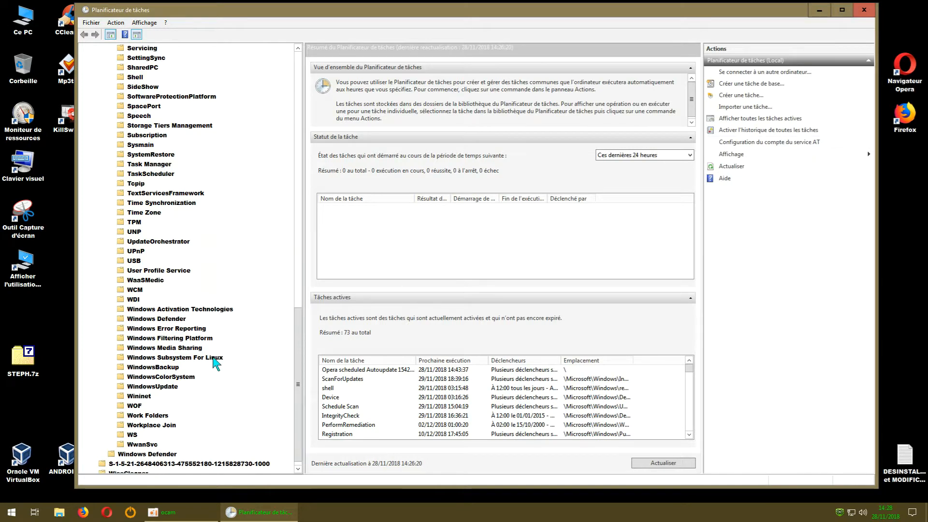
{"action": "left_click", "coordinate": [161, 389]}
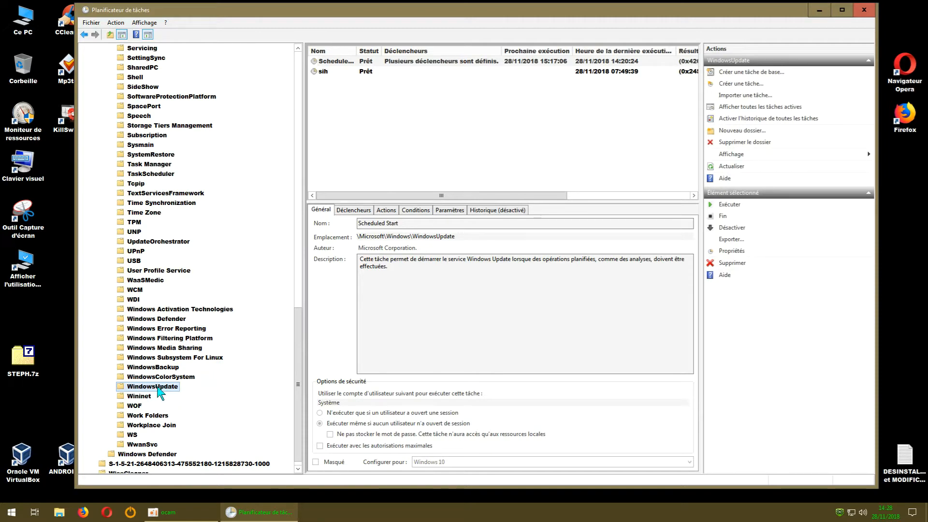
- Look at the tasks in the UpdateOrchestrator and UNP folders, and return to the WindowsUpdate folder
{"action": "left_click_drag", "start_coordinate": [300, 370], "coordinate": [230, 268]}
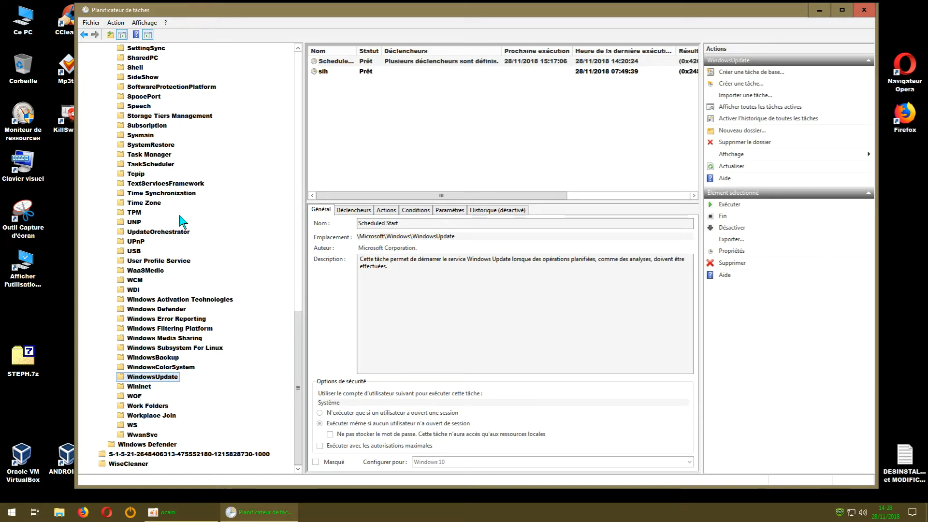
{"action": "left_click", "coordinate": [148, 232]}
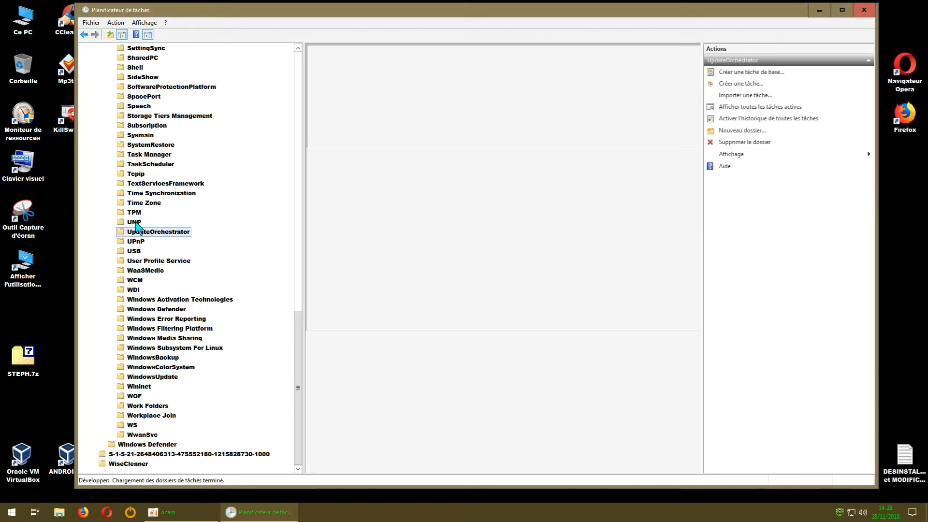
{"action": "left_click", "coordinate": [135, 222]}
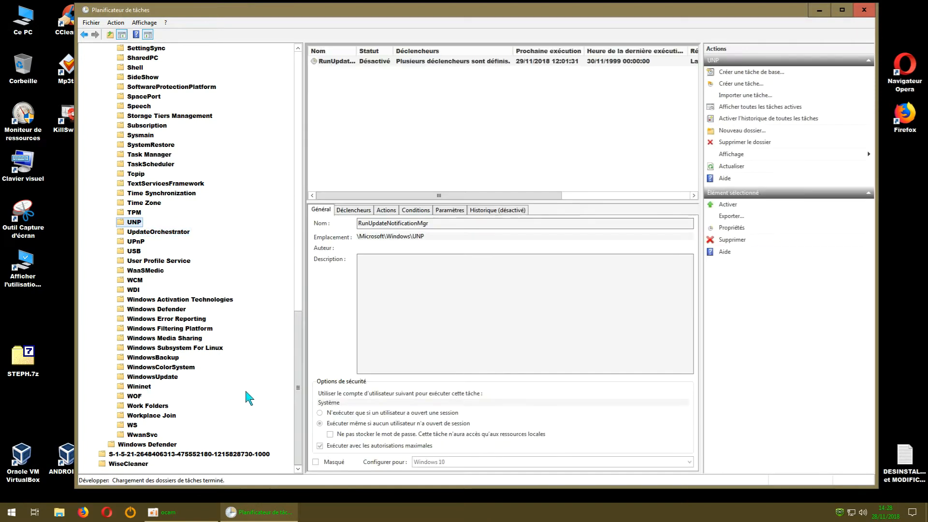
{"action": "left_click", "coordinate": [165, 376]}
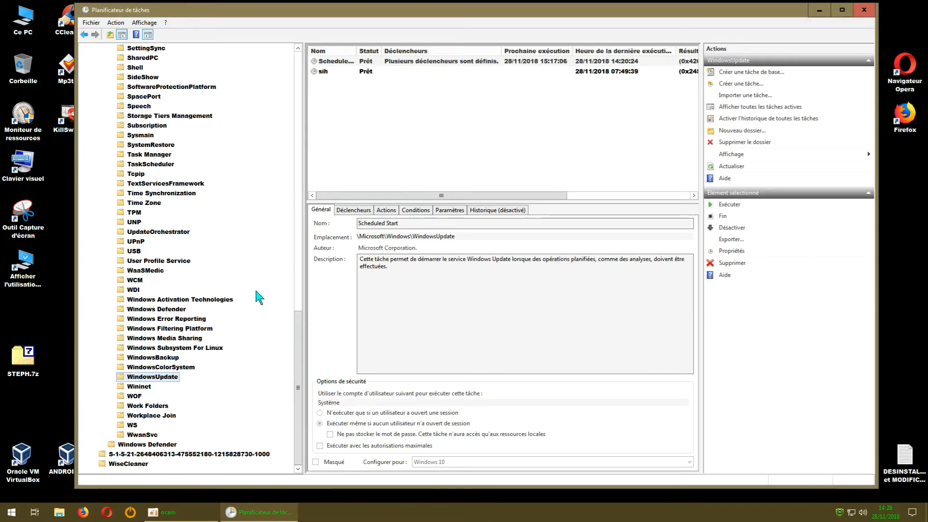
- Examine the descriptions and statuses of the Scheduled Start and sih tasks in the WindowsUpdate folder
{"action": "left_click", "coordinate": [366, 73]}
{"action": "left_click", "coordinate": [366, 61]}
{"action": "left_click", "coordinate": [366, 71]}
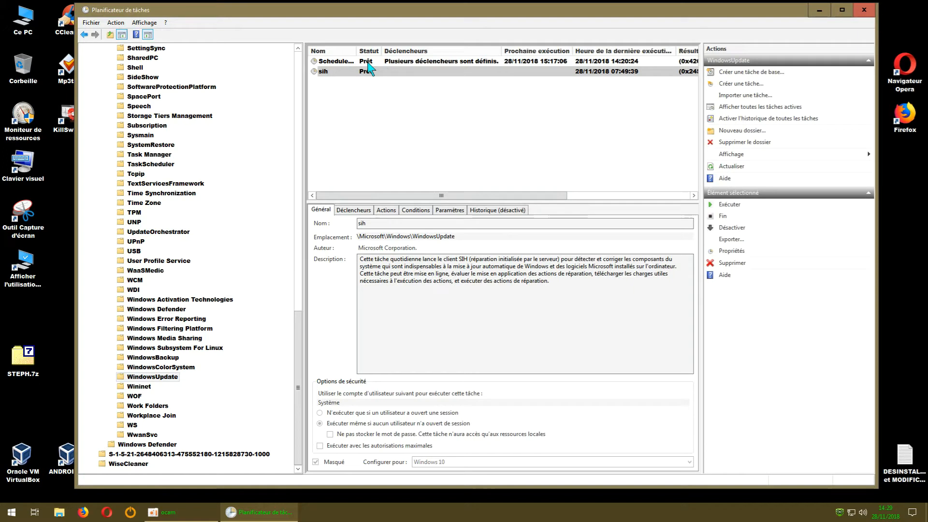
{"action": "left_click", "coordinate": [366, 61]}
{"action": "left_click", "coordinate": [369, 73]}
{"action": "left_click_drag", "start_coordinate": [292, 308], "coordinate": [269, 308]}
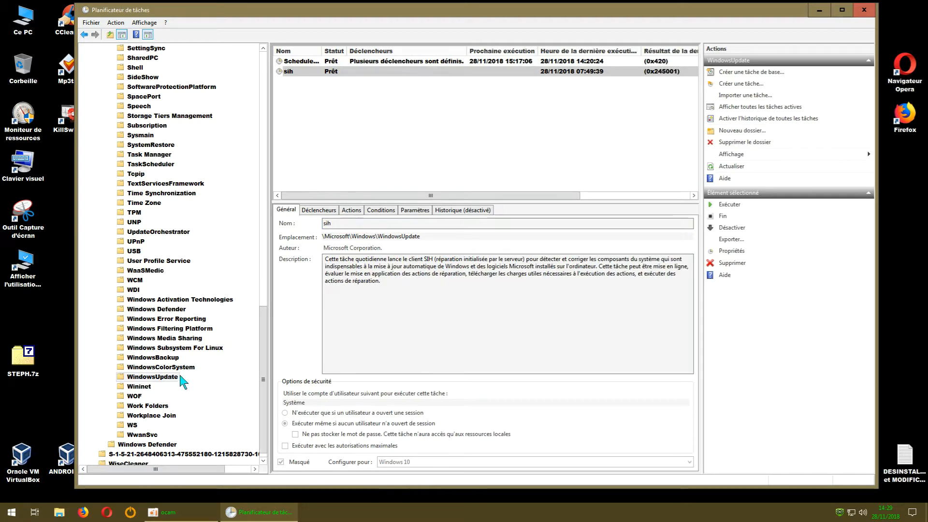
{"action": "left_click", "coordinate": [337, 61]}
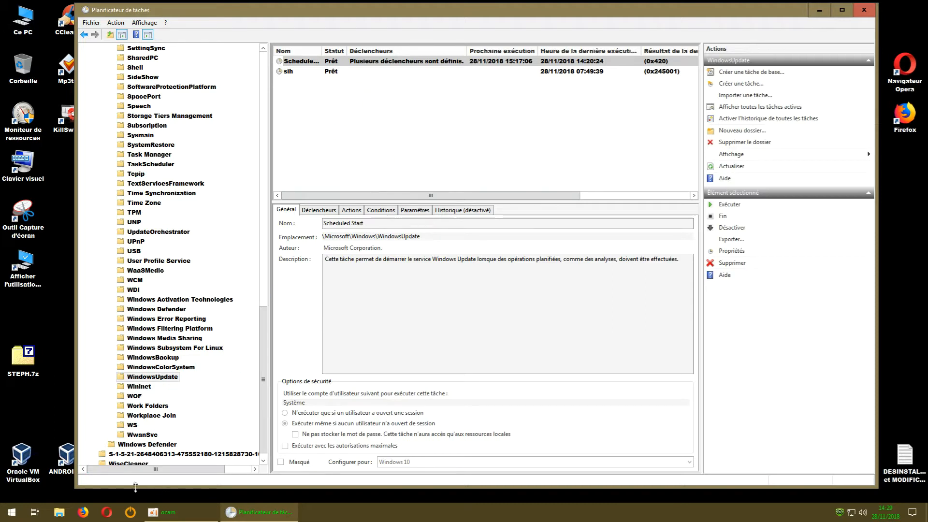
- In File Explorer, delete Scheduled Start.xml and sih.xml from the Documents\TACHES\WIN UPDATE folder
{"action": "left_click", "coordinate": [62, 513]}
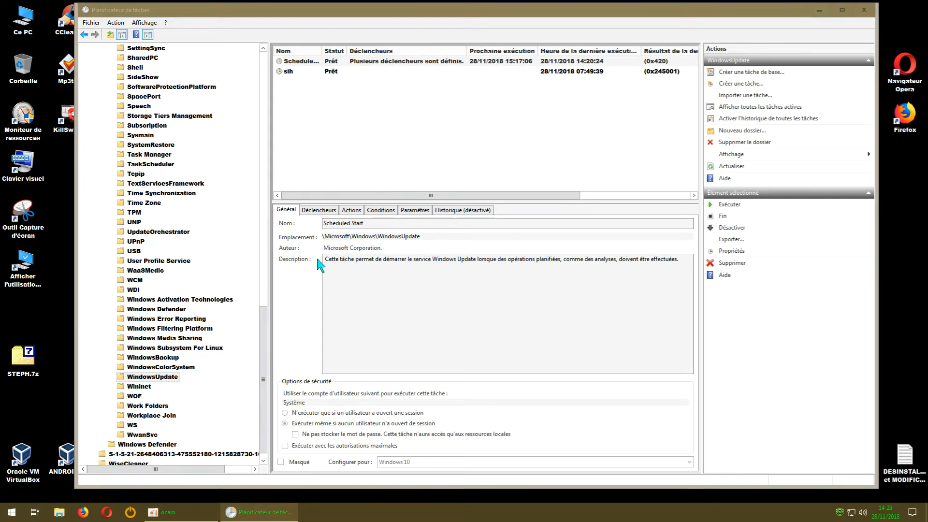
{"action": "double_click", "coordinate": [256, 100]}
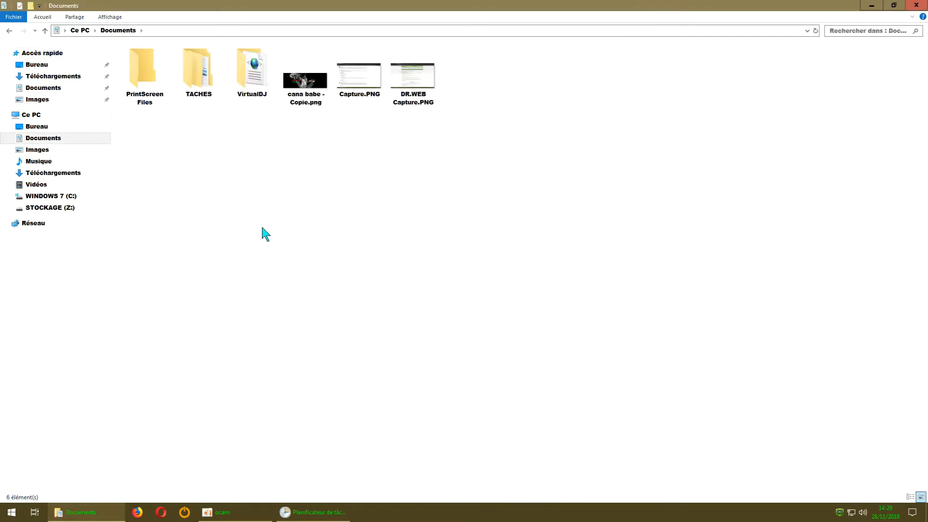
{"action": "double_click", "coordinate": [198, 90]}
{"action": "double_click", "coordinate": [157, 61]}
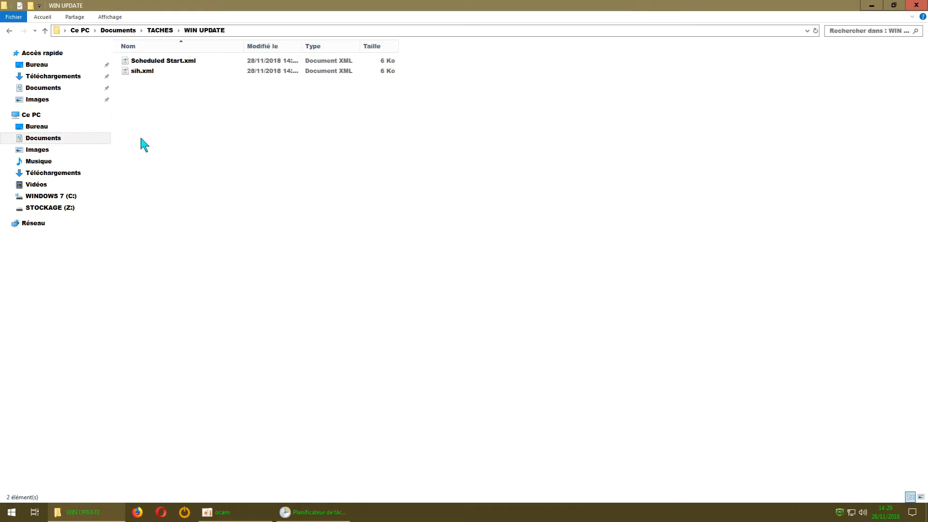
{"action": "left_click_drag", "start_coordinate": [145, 99], "coordinate": [152, 61]}
{"action": "right_click", "coordinate": [152, 59]}
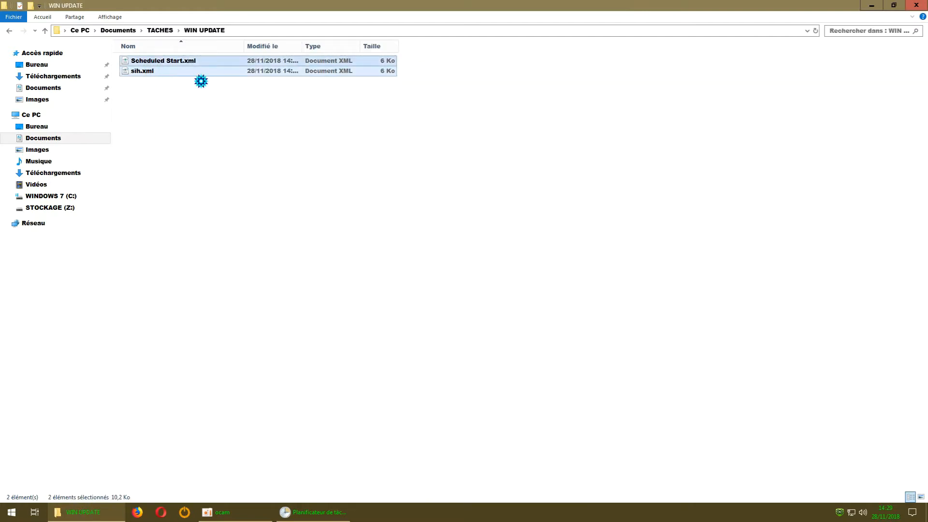
{"action": "left_click", "coordinate": [195, 201]}
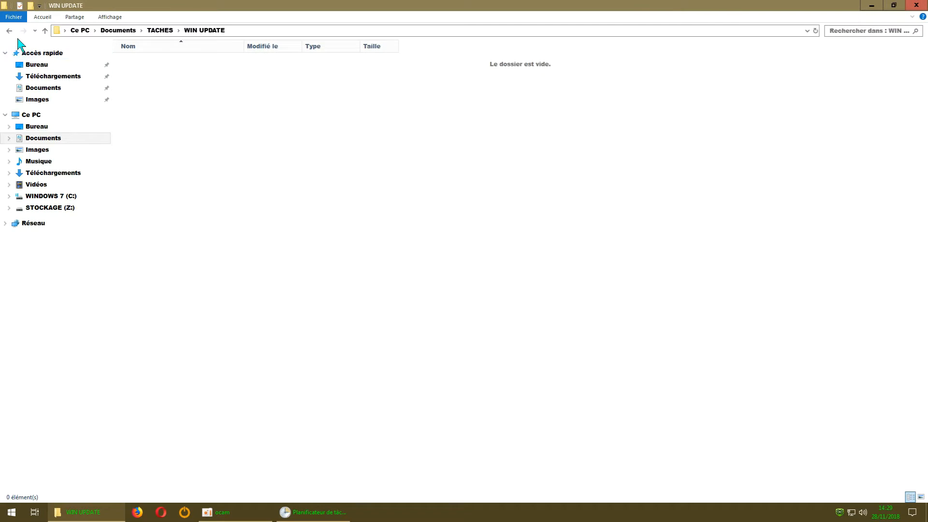
- Review the TACHES folder in Documents and its WIN UPDATE subfolder, and close File Explorer
{"action": "left_click", "coordinate": [9, 31]}
{"action": "left_click", "coordinate": [8, 32]}
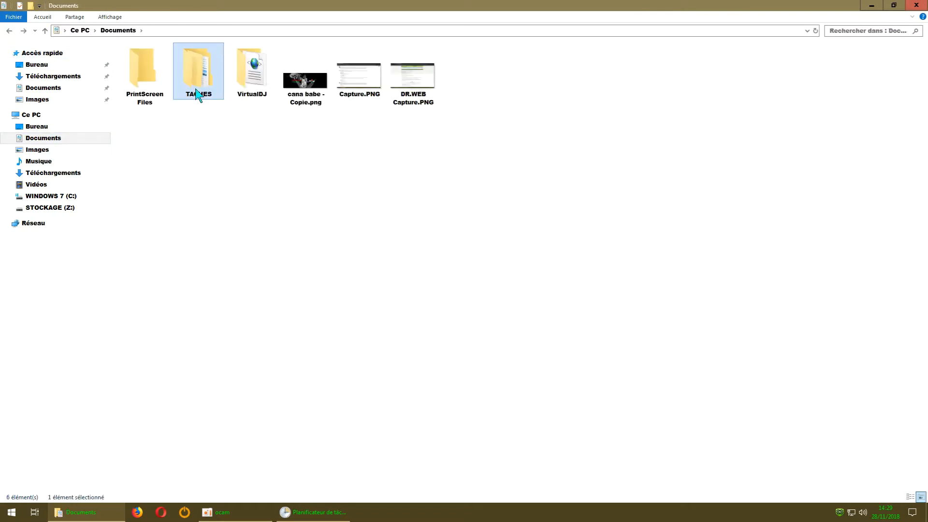
{"action": "mouse_move", "coordinate": [196, 94]}
{"action": "double_click", "coordinate": [205, 91]}
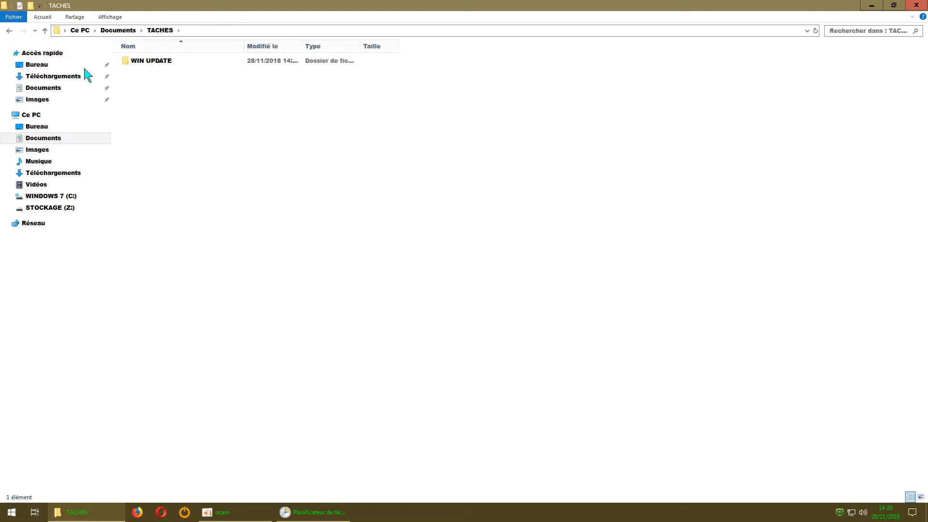
{"action": "left_click", "coordinate": [9, 32]}
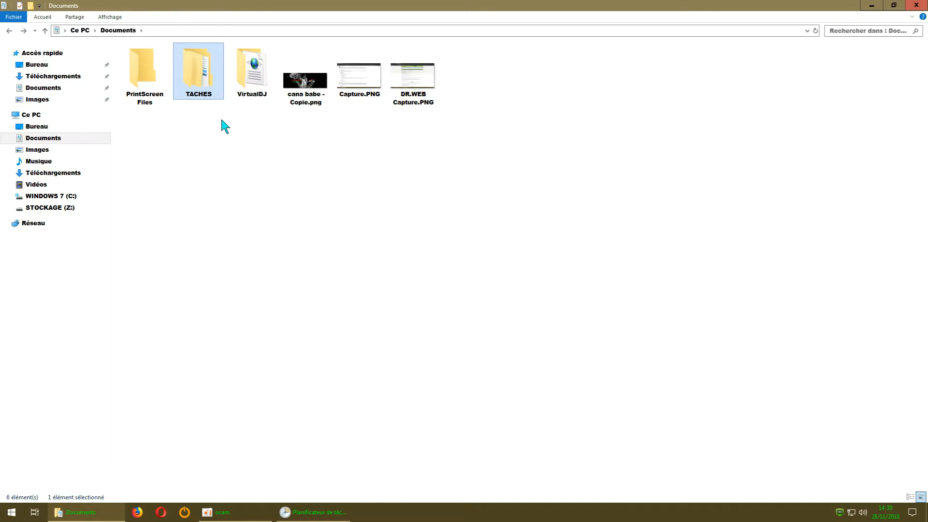
{"action": "double_click", "coordinate": [199, 92]}
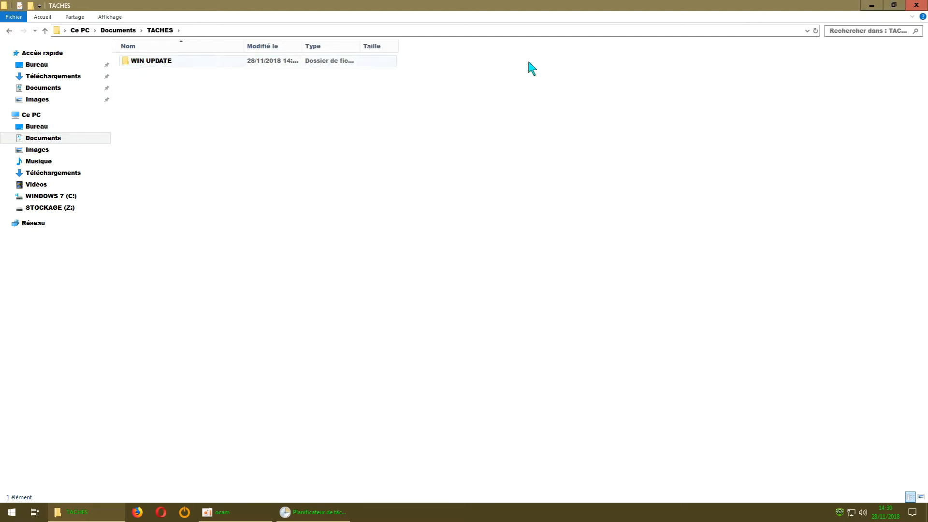
{"action": "left_click", "coordinate": [915, 5]}
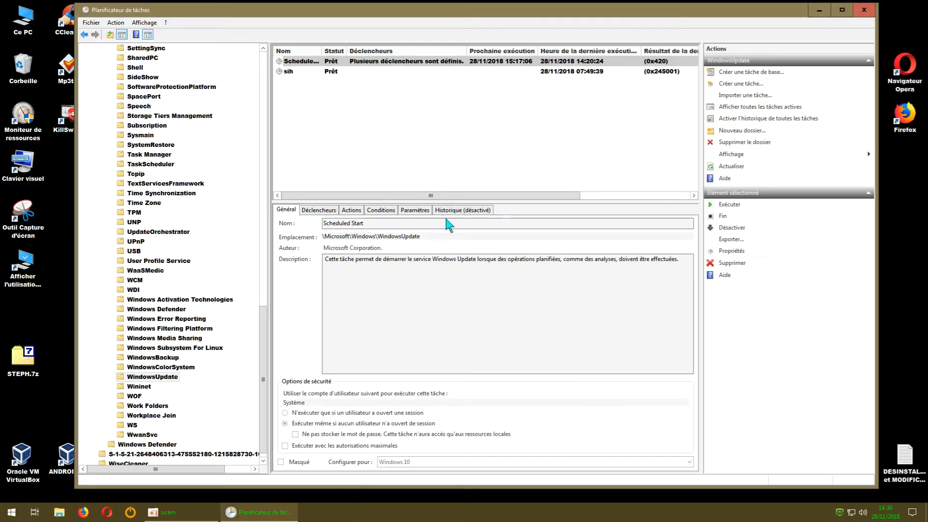
- Look at the WDI task folder and return to the WindowsUpdate folder
{"action": "left_click", "coordinate": [176, 379]}
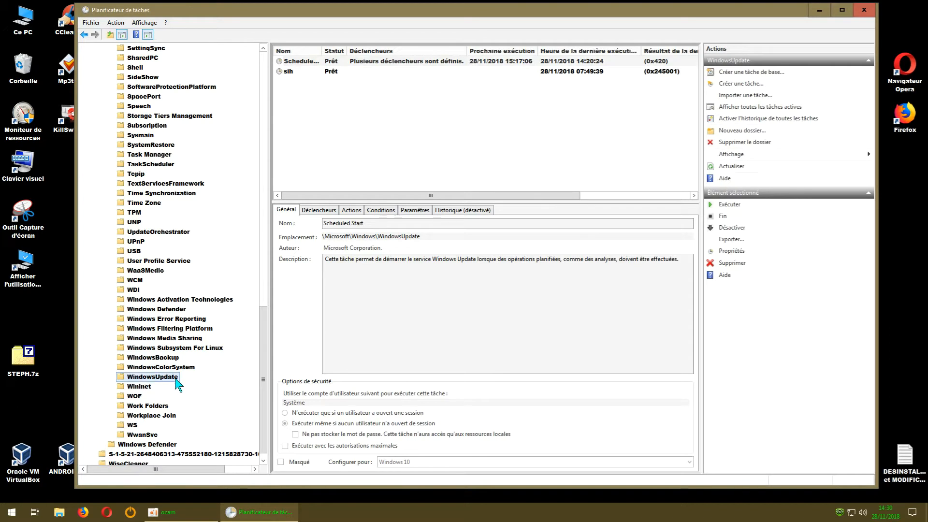
{"action": "left_click", "coordinate": [195, 300]}
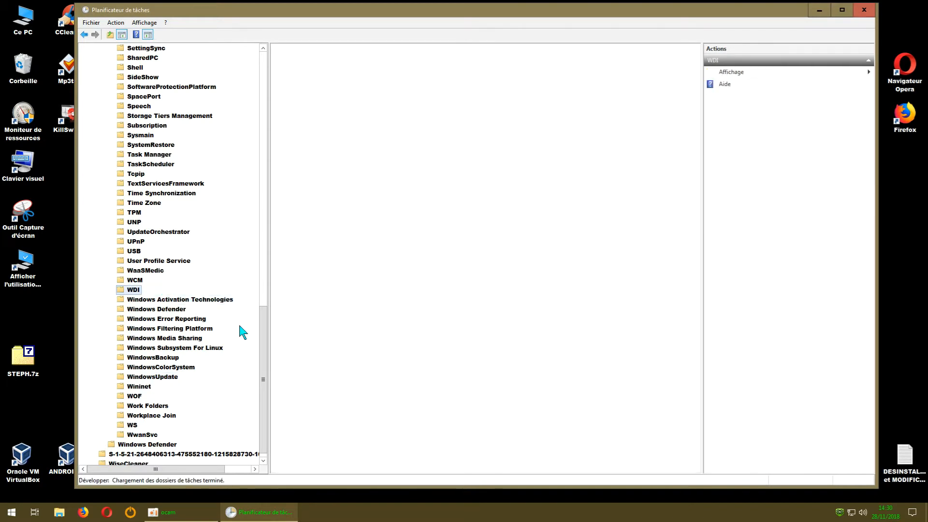
{"action": "left_click", "coordinate": [172, 377]}
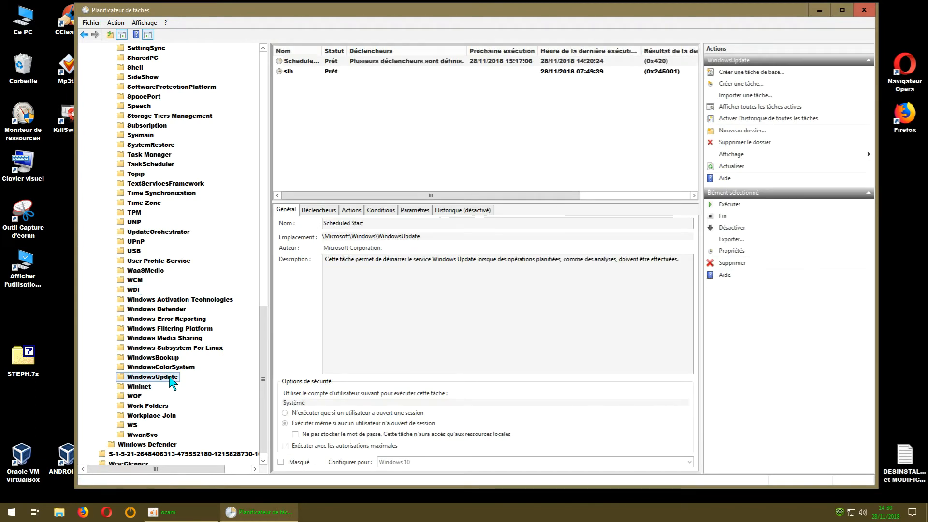
- Export the Scheduled Start task as Scheduled Start.xml into the Documents\TACHES\WIN UPDATE folder
{"action": "right_click", "coordinate": [337, 64]}
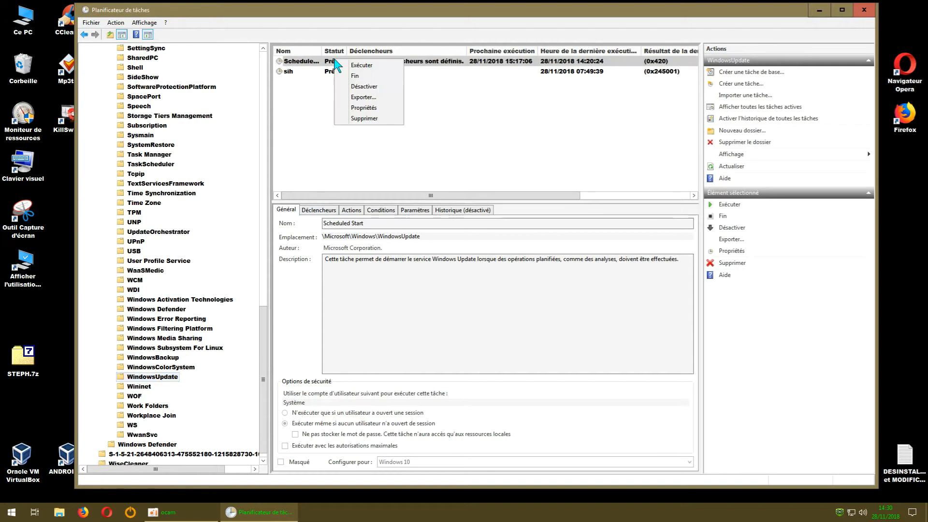
{"action": "left_click", "coordinate": [369, 97]}
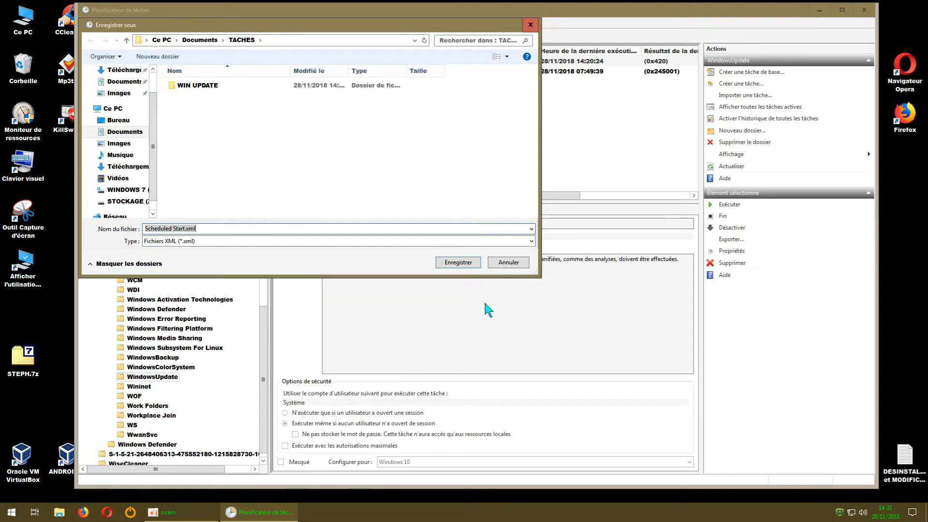
{"action": "left_click_drag", "start_coordinate": [538, 274], "coordinate": [636, 410]}
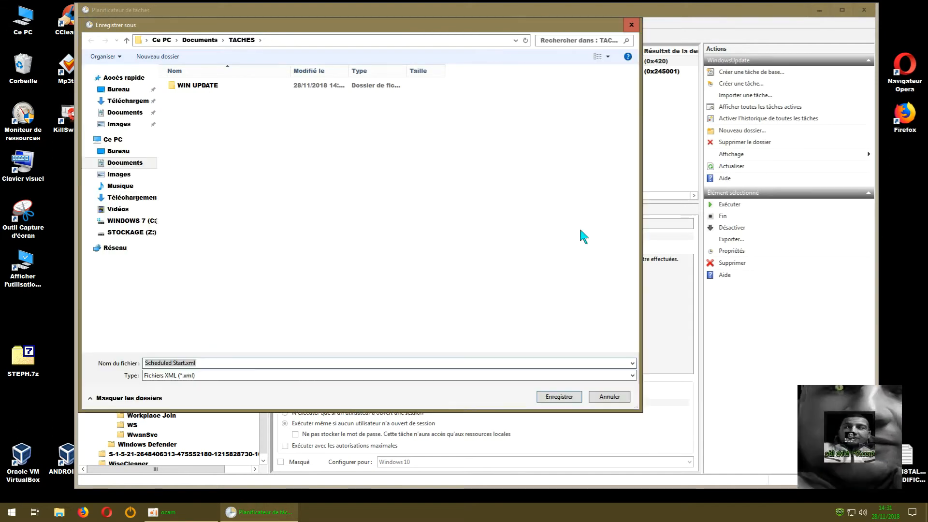
{"action": "left_click", "coordinate": [133, 165]}
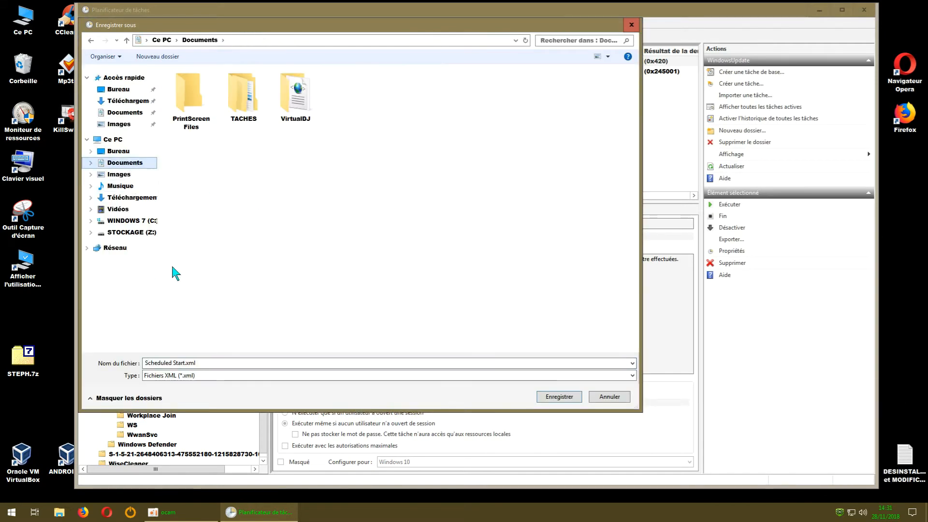
{"action": "double_click", "coordinate": [240, 97]}
{"action": "double_click", "coordinate": [207, 91]}
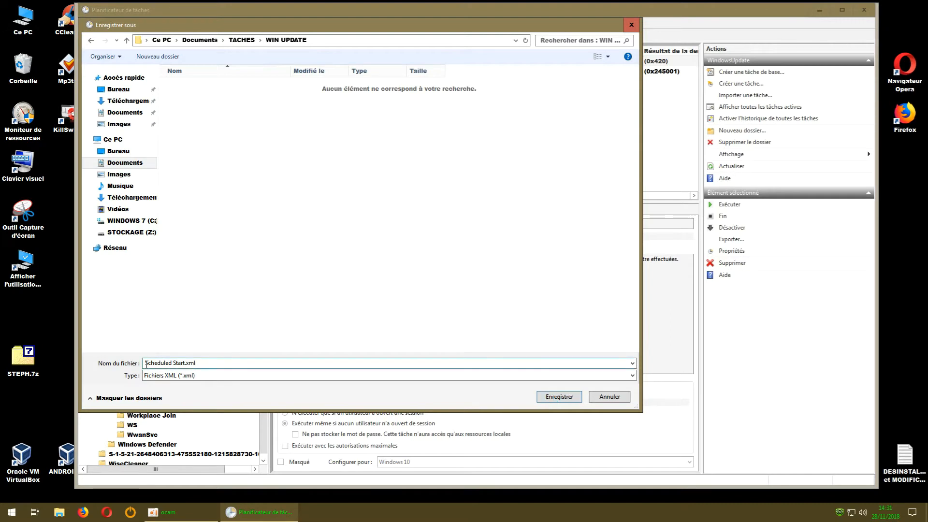
{"action": "left_click", "coordinate": [185, 363]}
{"action": "left_click_drag", "start_coordinate": [410, 28], "coordinate": [502, 234]}
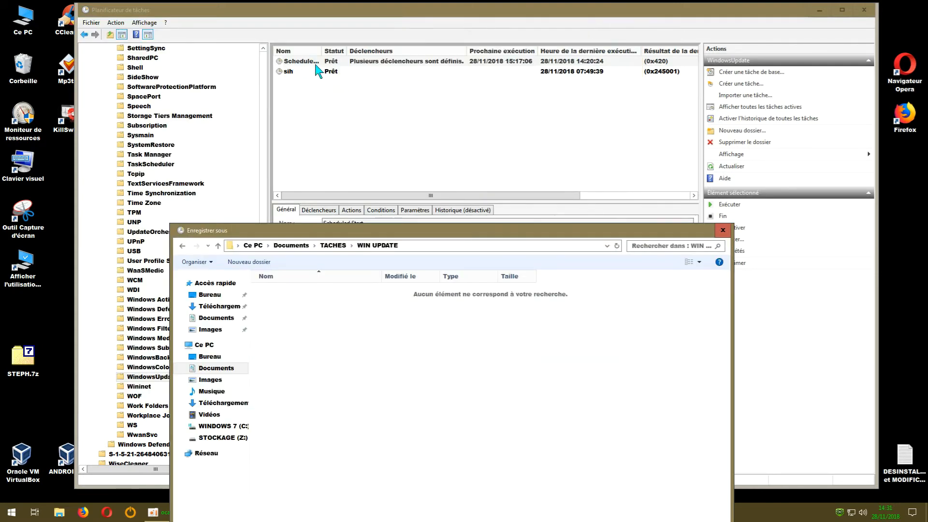
{"action": "left_click_drag", "start_coordinate": [362, 231], "coordinate": [366, 94]}
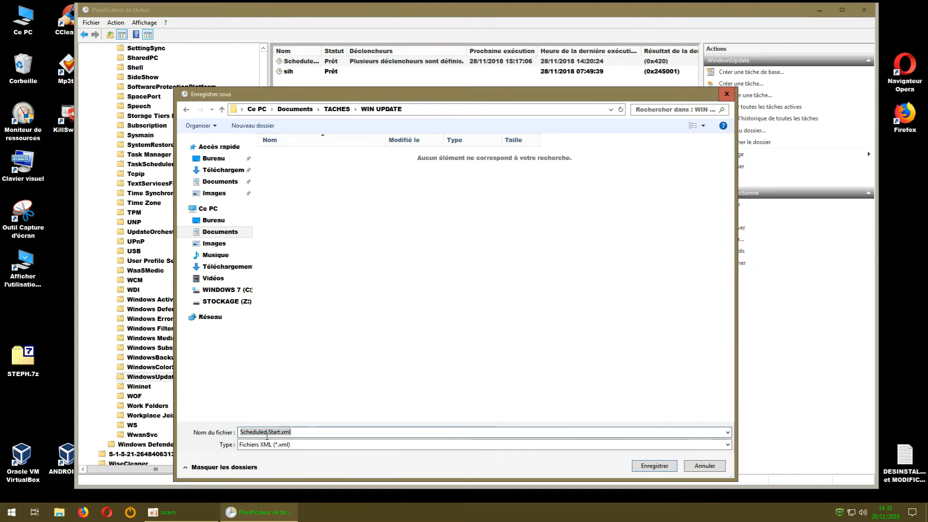
{"action": "left_click", "coordinate": [647, 466]}
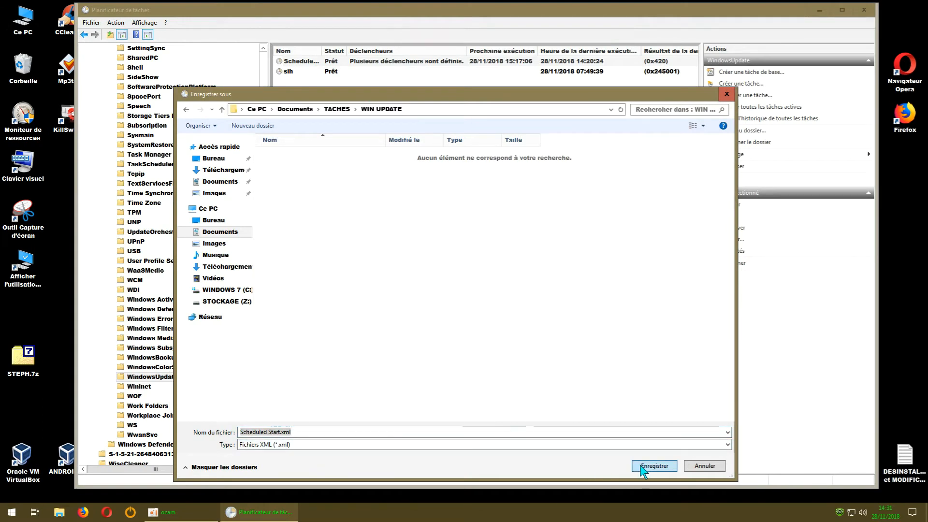
- Export the sih task from the WindowsUpdate folder as sih.xml into Documents\TACHES\WIN UPDATE
{"action": "left_click", "coordinate": [289, 72]}
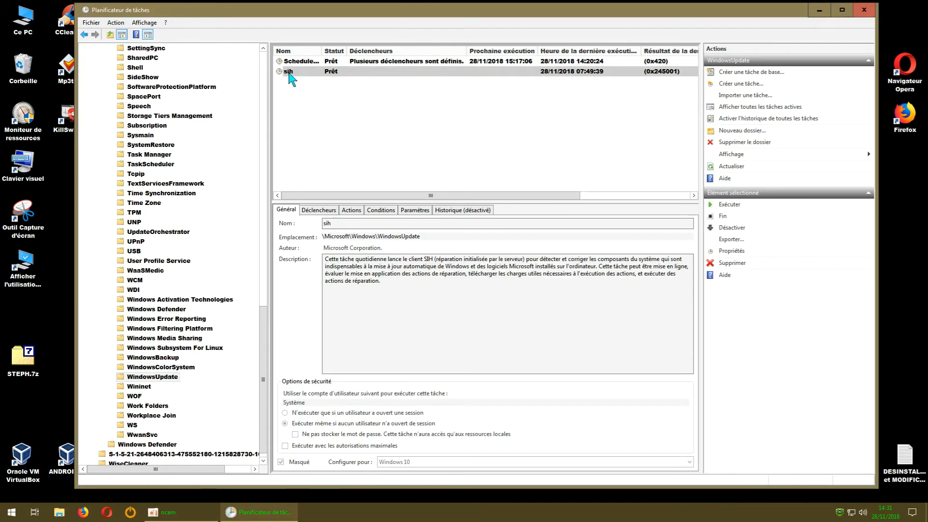
{"action": "right_click", "coordinate": [290, 76]}
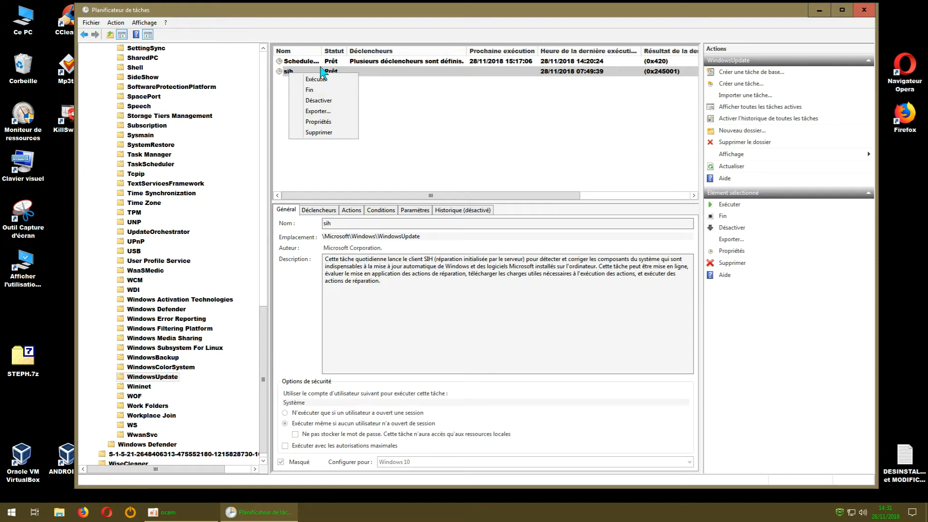
{"action": "left_click", "coordinate": [317, 112]}
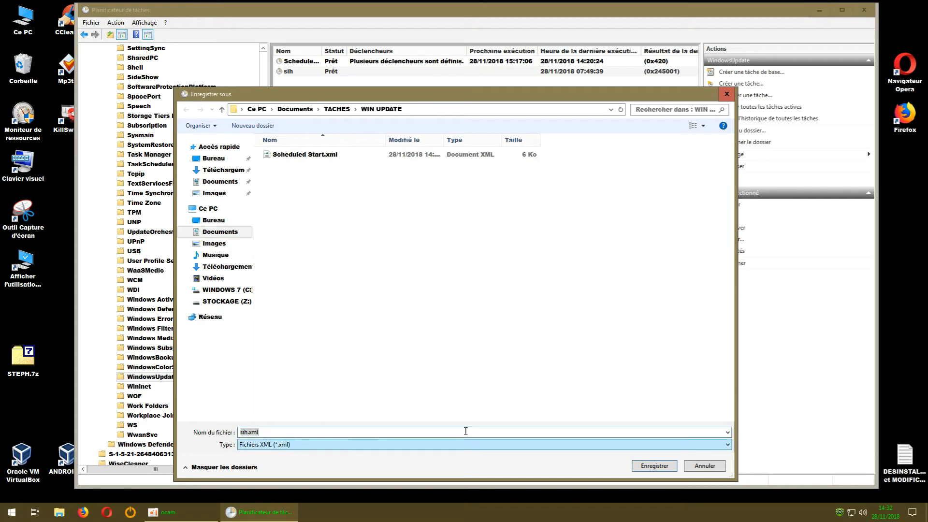
{"action": "left_click", "coordinate": [653, 466]}
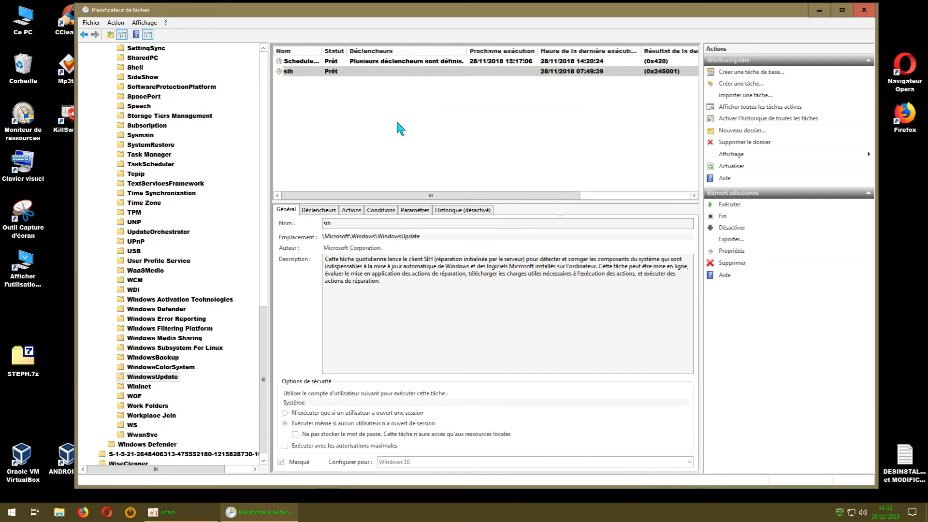
{"action": "left_click", "coordinate": [820, 14]}
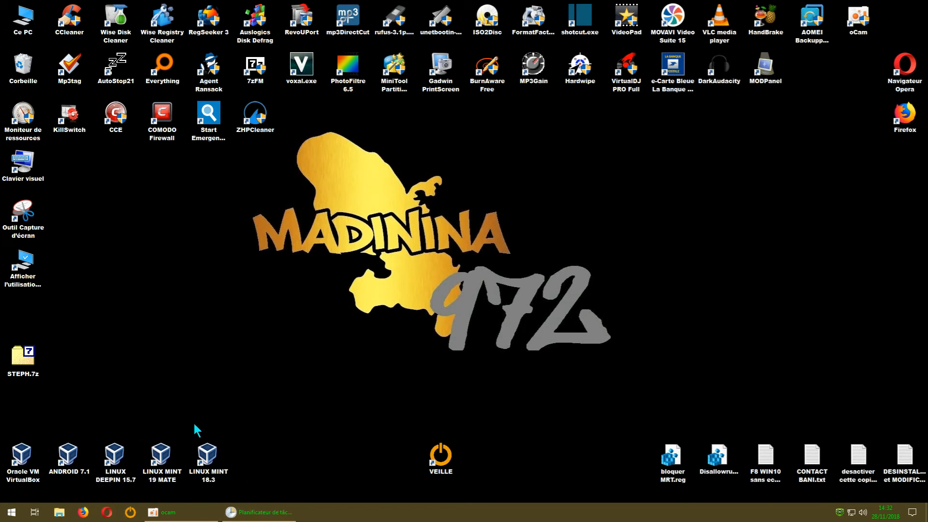
{"action": "left_click", "coordinate": [269, 511]}
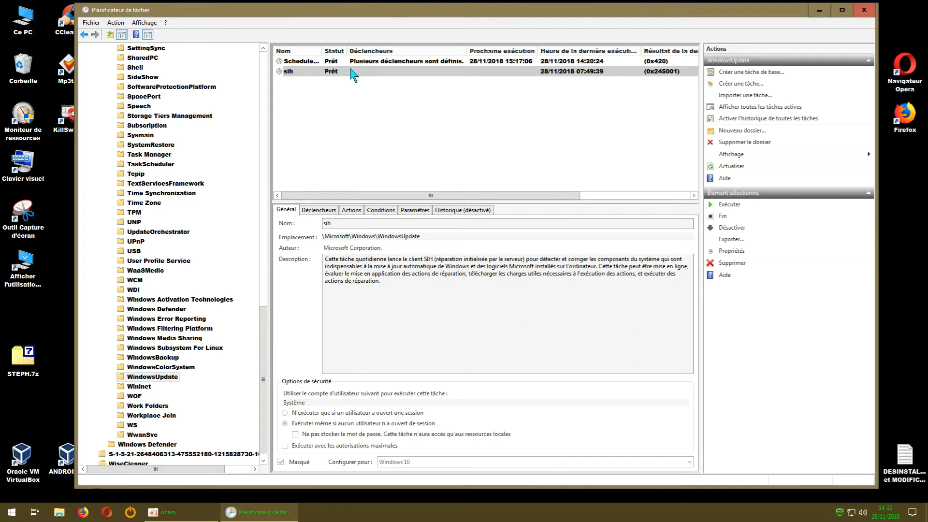
- Examine the Scheduled Start task's properties, including its actions, conditions, settings, history and triggers, and close them without changes
{"action": "right_click", "coordinate": [328, 63]}
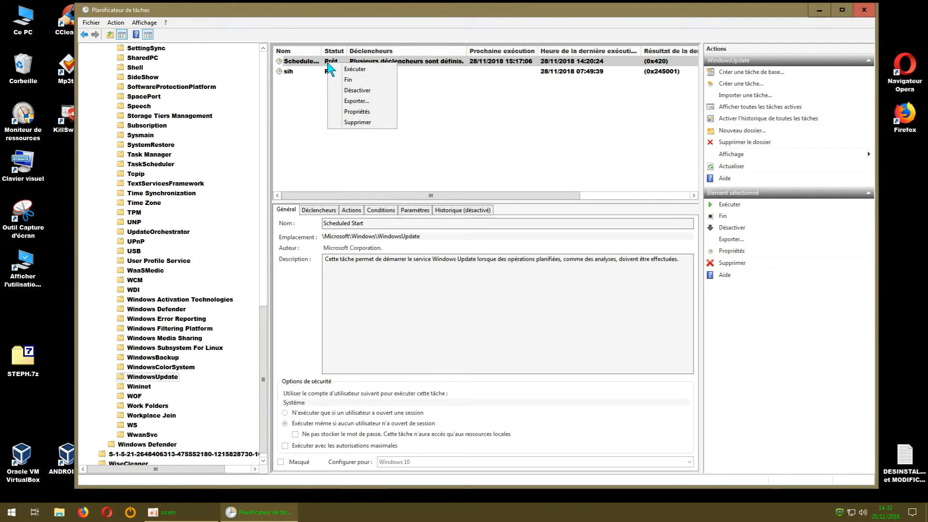
{"action": "left_click", "coordinate": [367, 112]}
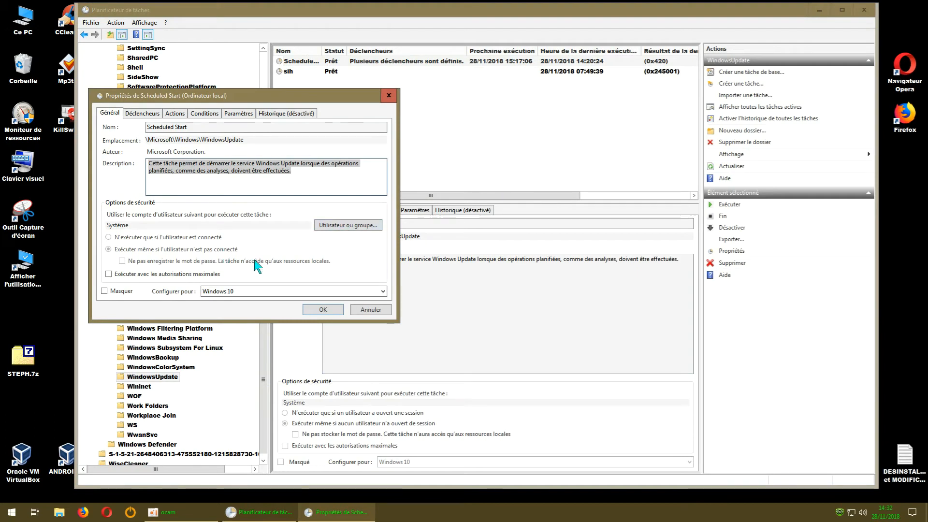
{"action": "left_click_drag", "start_coordinate": [298, 96], "coordinate": [422, 89]}
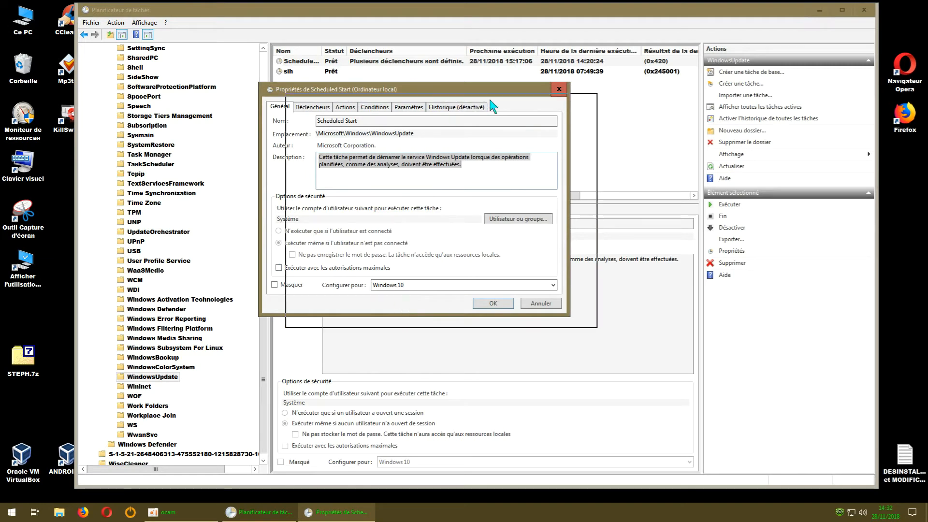
{"action": "left_click_drag", "start_coordinate": [474, 97], "coordinate": [511, 109]}
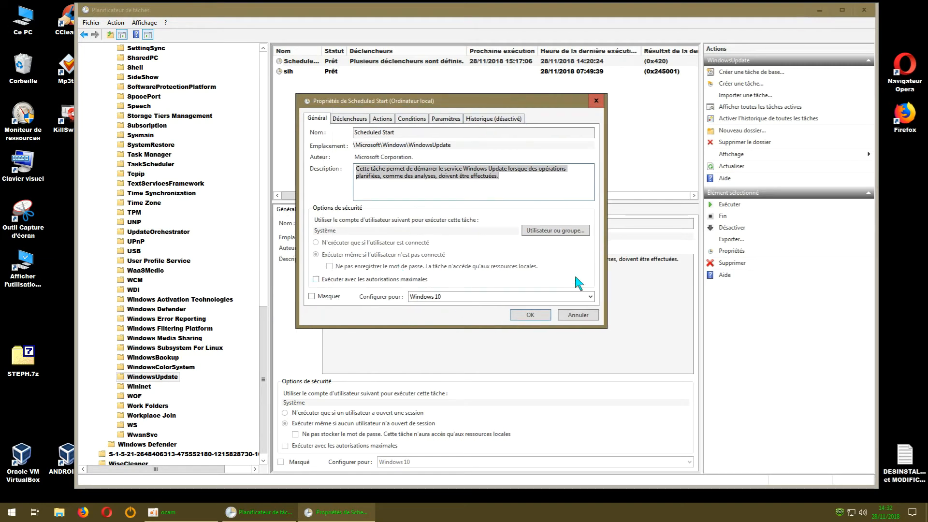
{"action": "left_click", "coordinate": [383, 120]}
{"action": "left_click", "coordinate": [411, 121]}
{"action": "left_click", "coordinate": [447, 120]}
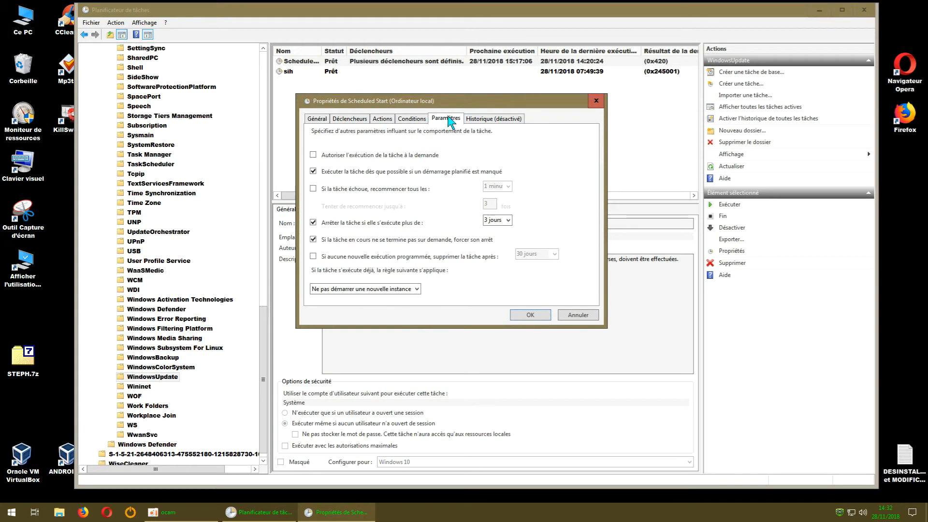
{"action": "left_click", "coordinate": [499, 121]}
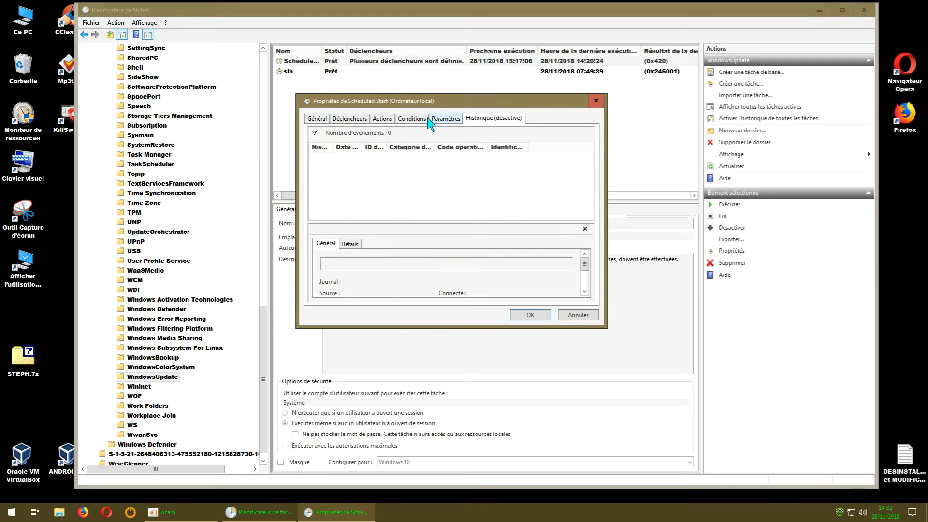
{"action": "left_click", "coordinate": [383, 122]}
{"action": "left_click", "coordinate": [349, 119]}
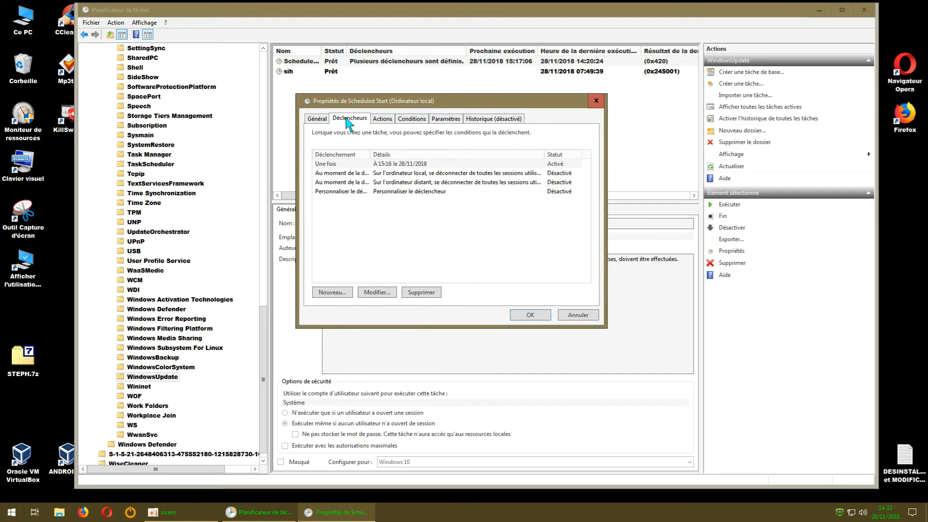
{"action": "left_click", "coordinate": [318, 118]}
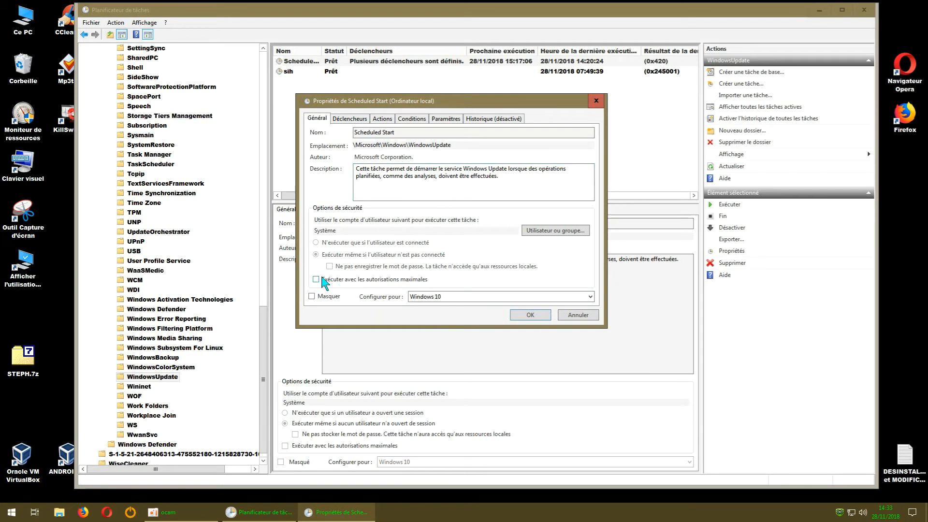
{"action": "left_click", "coordinate": [596, 101]}
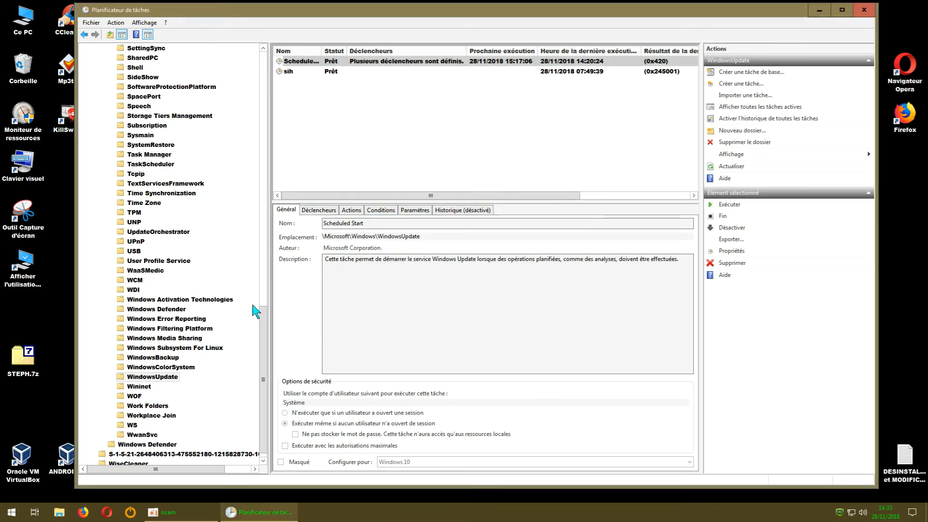
- Refresh the WindowsUpdate folder in the task library
{"action": "scroll", "coordinate": [257, 313], "scroll_direction": "up", "scroll_amount": 19}
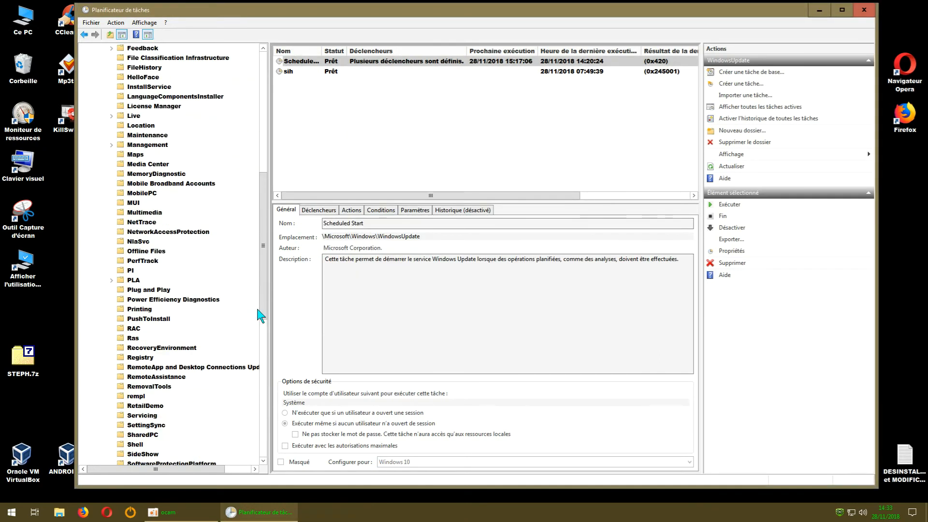
{"action": "scroll", "coordinate": [260, 312], "scroll_direction": "down", "scroll_amount": 19}
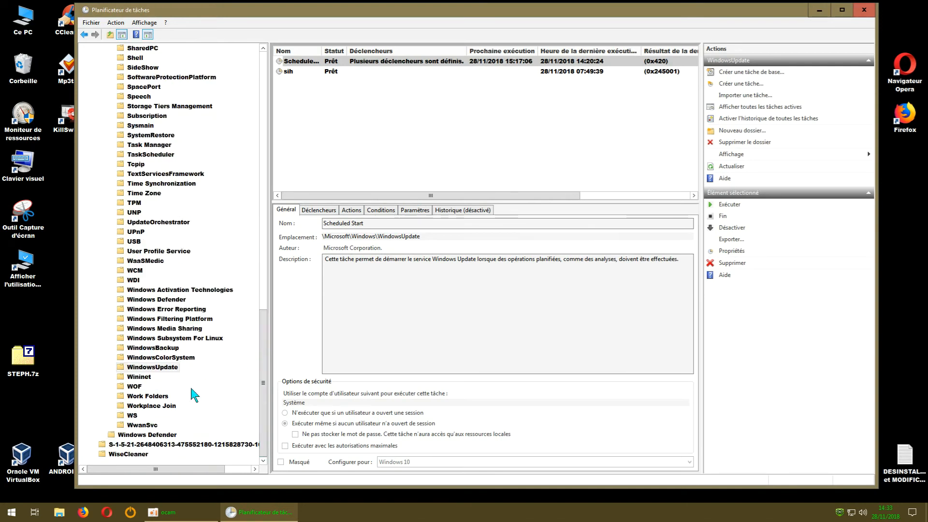
{"action": "right_click", "coordinate": [156, 367]}
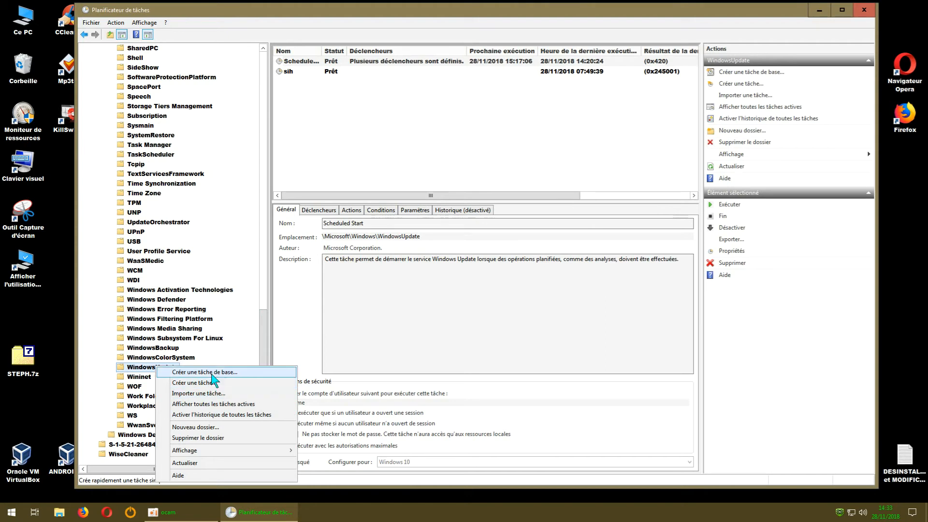
{"action": "mouse_move", "coordinate": [215, 451]}
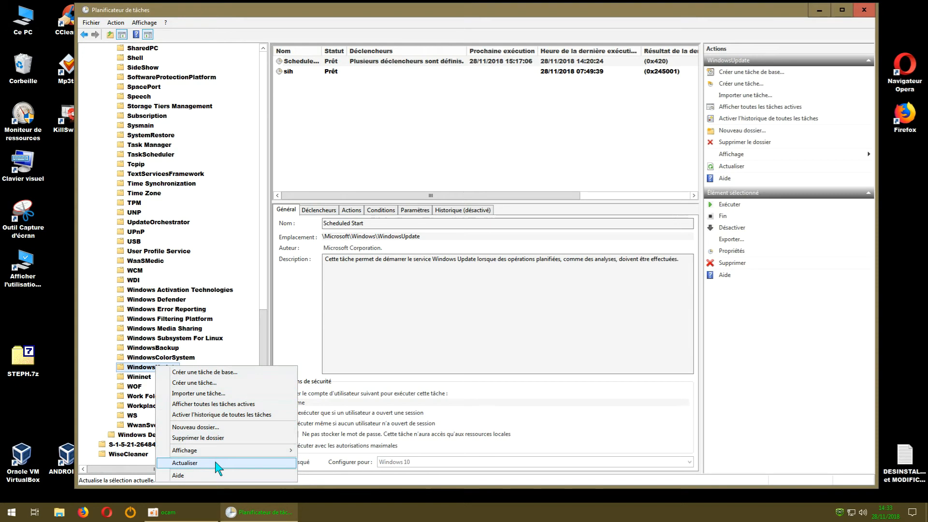
{"action": "left_click", "coordinate": [215, 462]}
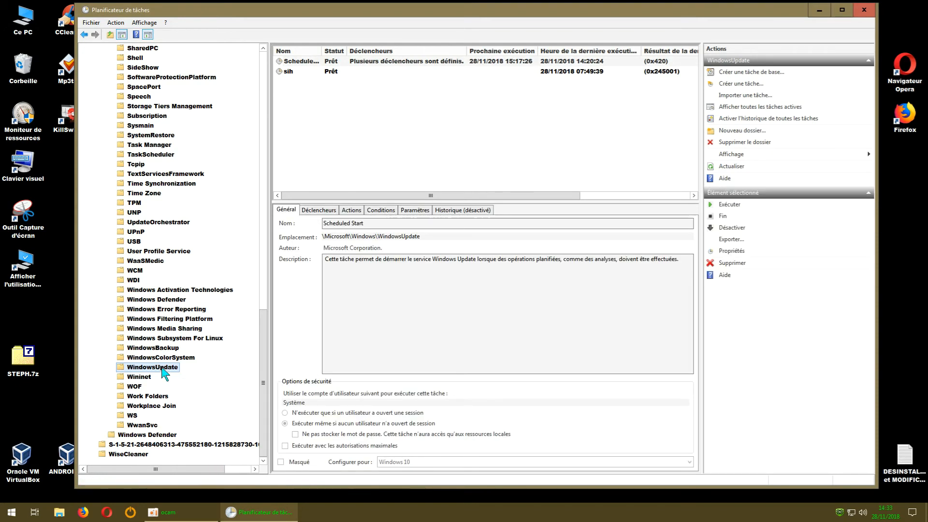
- Select the parent Windows folder under Microsoft in the task library and look at the actions available for it
{"action": "left_click_drag", "start_coordinate": [263, 382], "coordinate": [270, 99]}
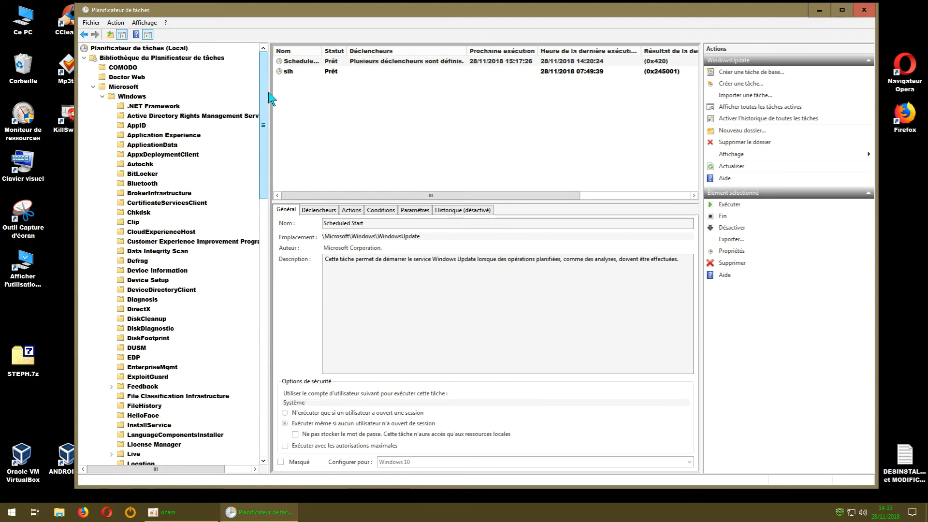
{"action": "right_click", "coordinate": [127, 96]}
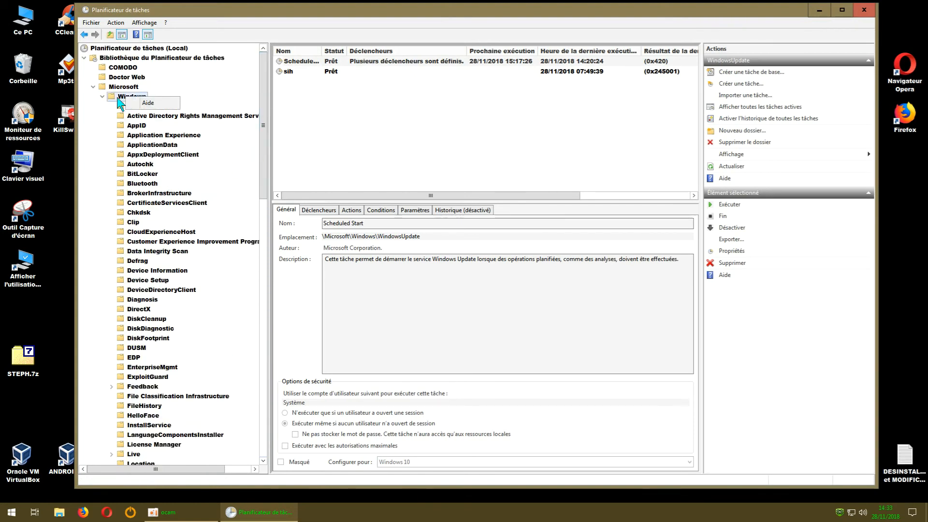
{"action": "left_click", "coordinate": [122, 97]}
{"action": "left_click", "coordinate": [116, 23]}
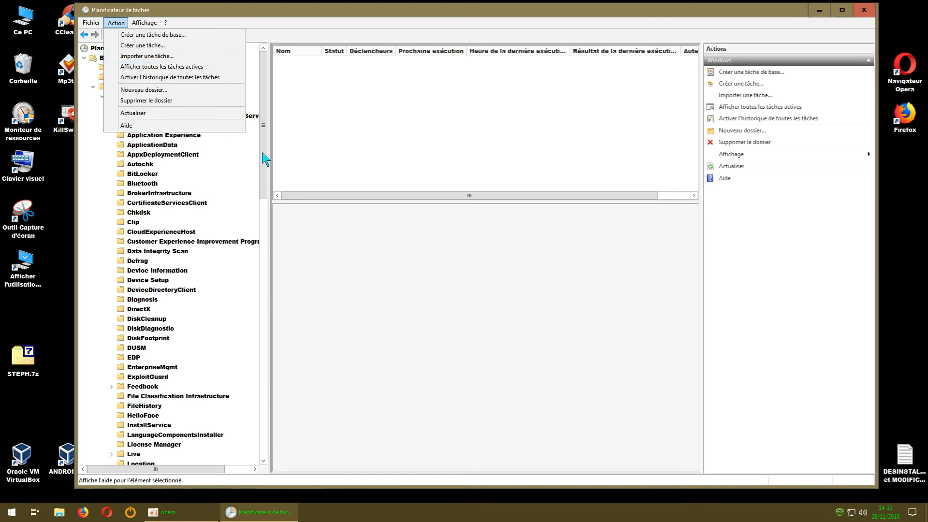
{"action": "left_click_drag", "start_coordinate": [263, 153], "coordinate": [264, 160]}
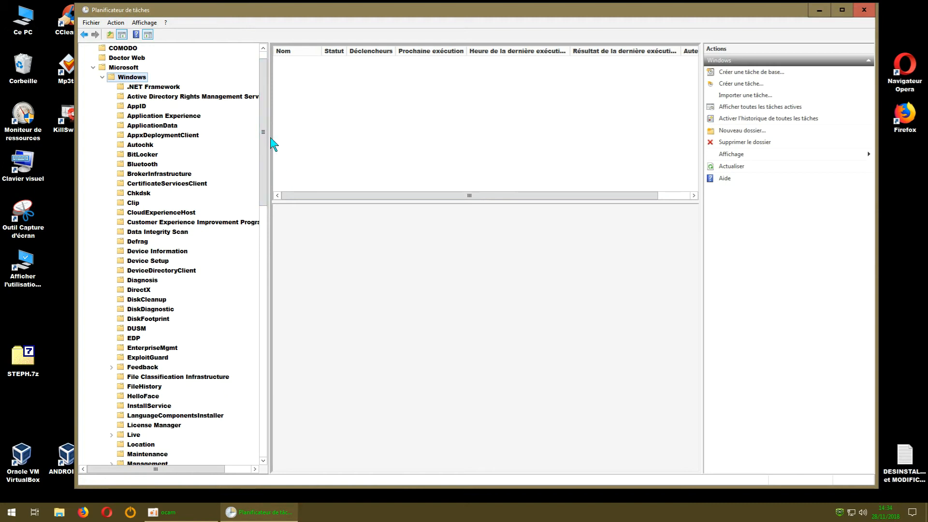
- Reopen the WindowsUpdate folder in the task library and view the available actions for the Scheduled Start task without applying any
{"action": "left_click_drag", "start_coordinate": [264, 147], "coordinate": [329, 141]}
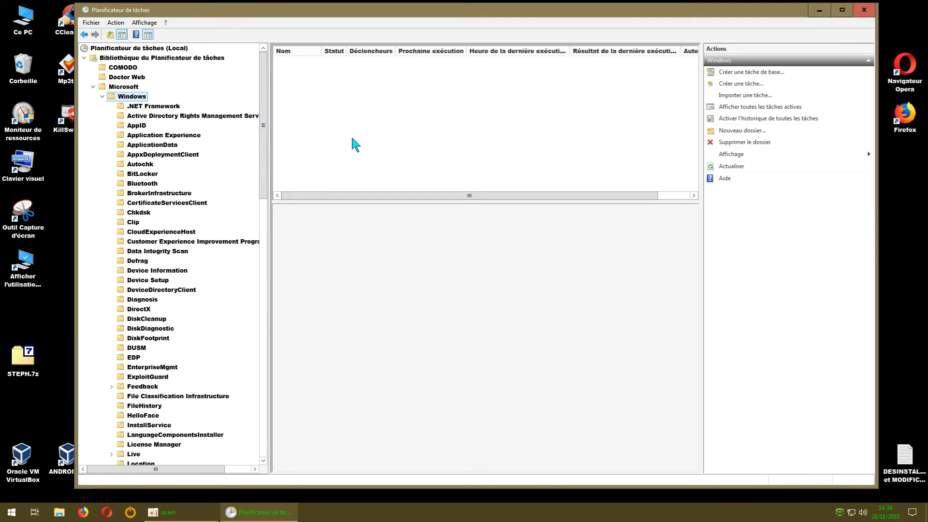
{"action": "left_click_drag", "start_coordinate": [269, 194], "coordinate": [258, 421]}
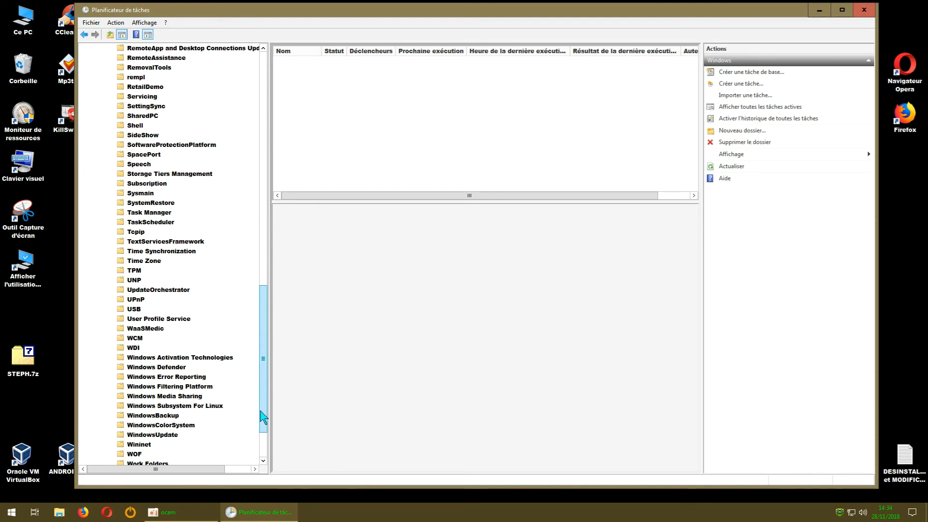
{"action": "left_click", "coordinate": [170, 434]}
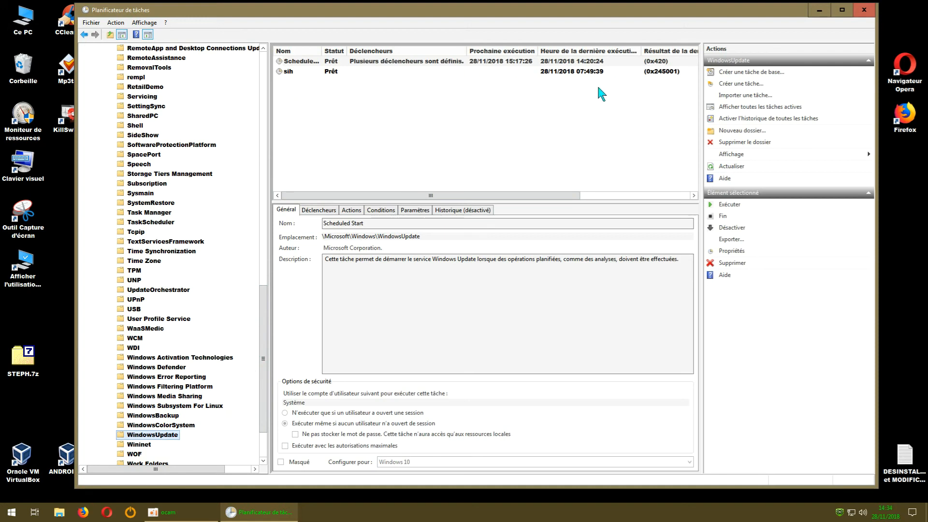
{"action": "right_click", "coordinate": [312, 69]}
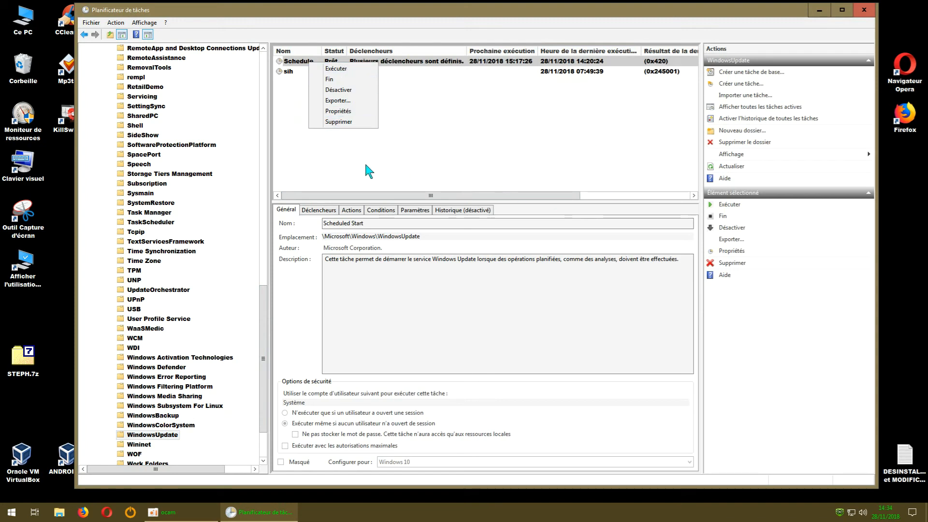
{"action": "left_click", "coordinate": [389, 148]}
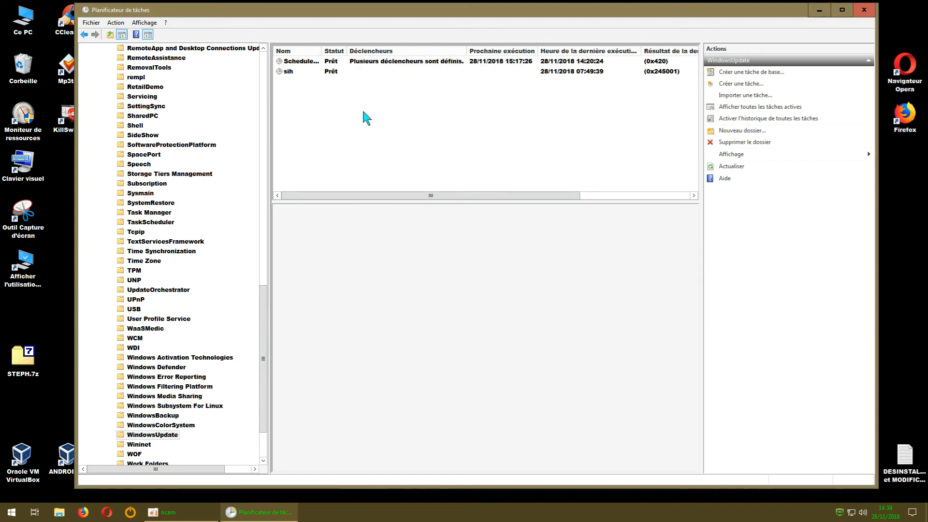
- Review the general details of the Scheduled Start and sih tasks, and close the Task Scheduler
{"action": "left_click", "coordinate": [309, 65]}
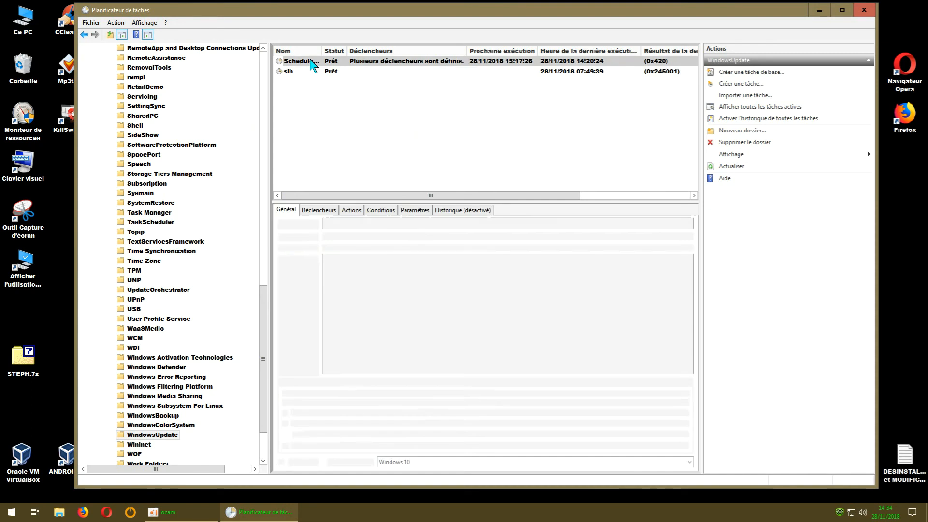
{"action": "left_click", "coordinate": [293, 71]}
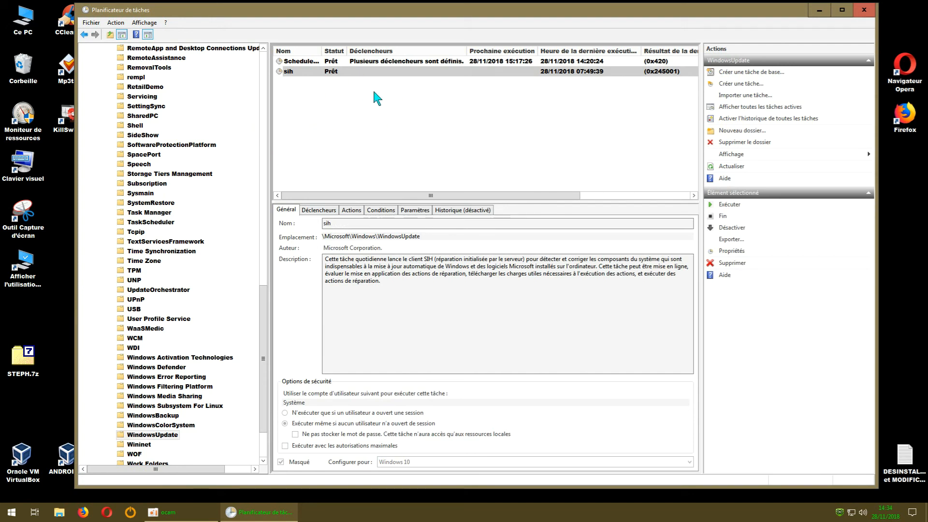
{"action": "key", "text": "Up"}
{"action": "key", "text": "Down"}
{"action": "left_click", "coordinate": [297, 62]}
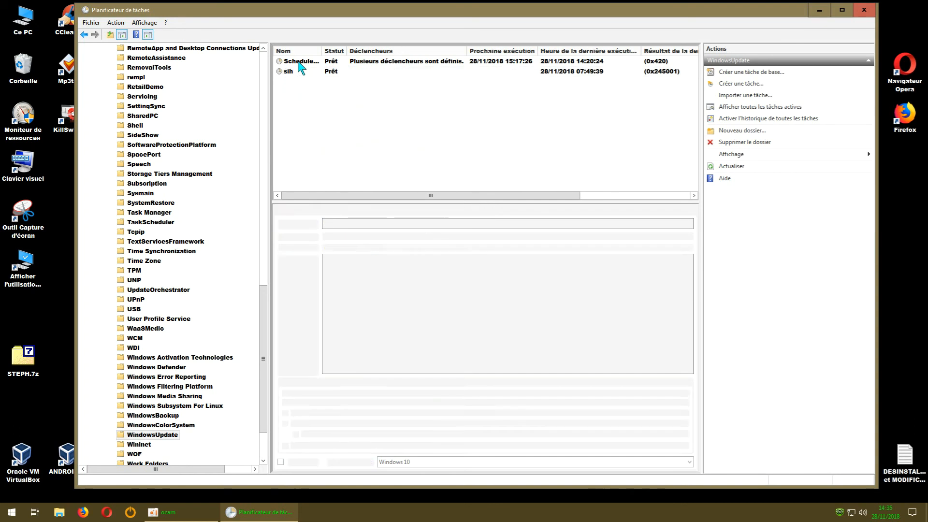
{"action": "left_click", "coordinate": [290, 72]}
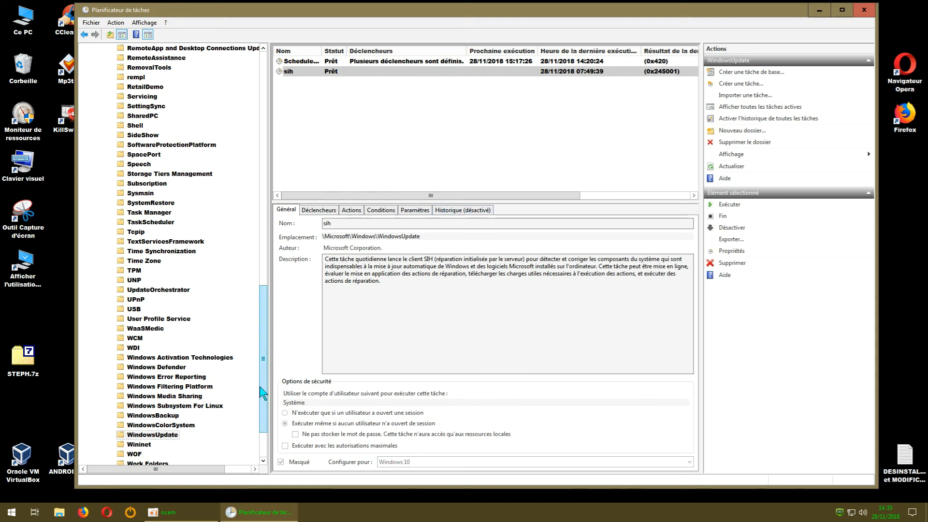
{"action": "scroll", "coordinate": [261, 391], "scroll_direction": "down", "scroll_amount": 2}
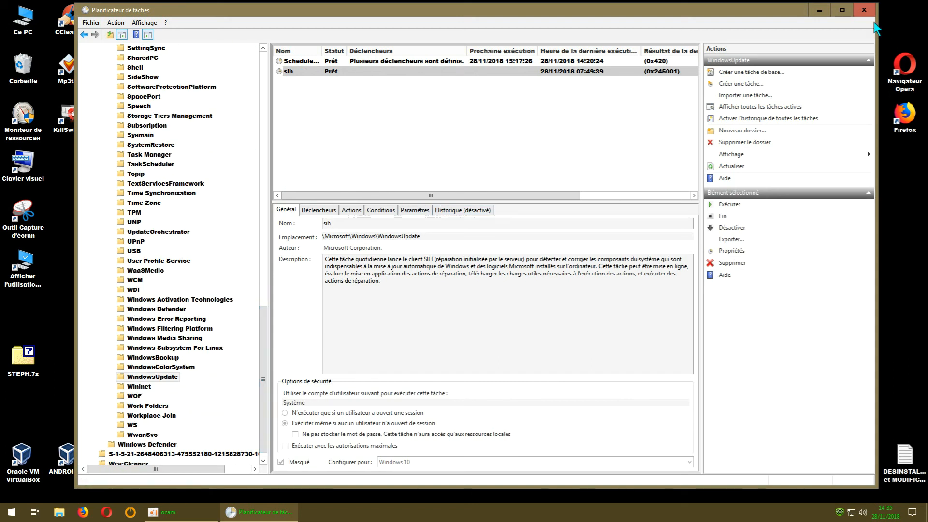
{"action": "left_click", "coordinate": [864, 10]}
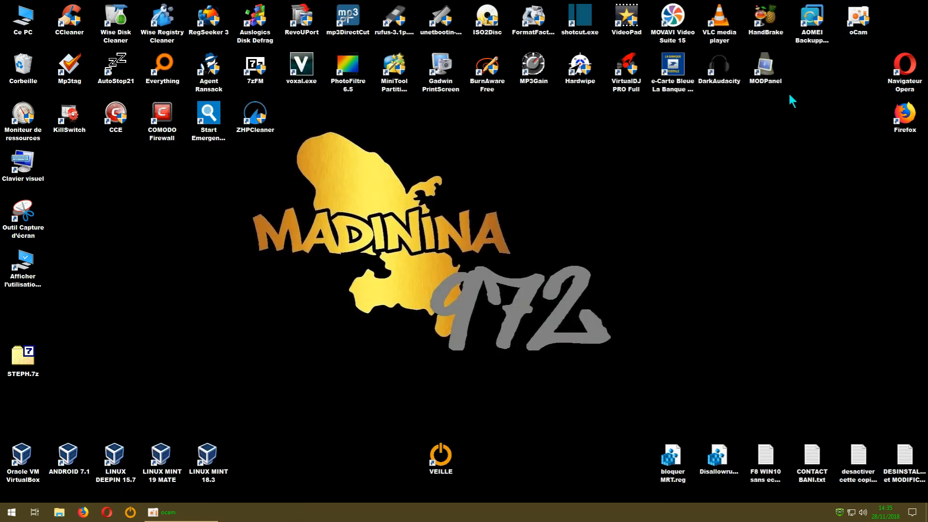